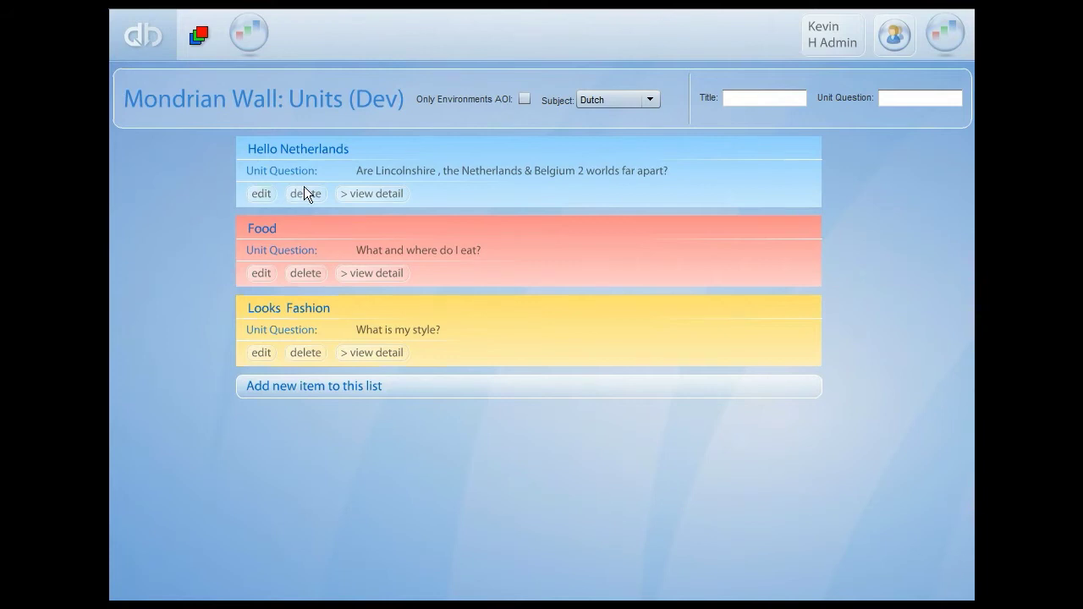
# View the details of the Hello Netherlands unit and return to the unit list
pyautogui.click(369, 193)
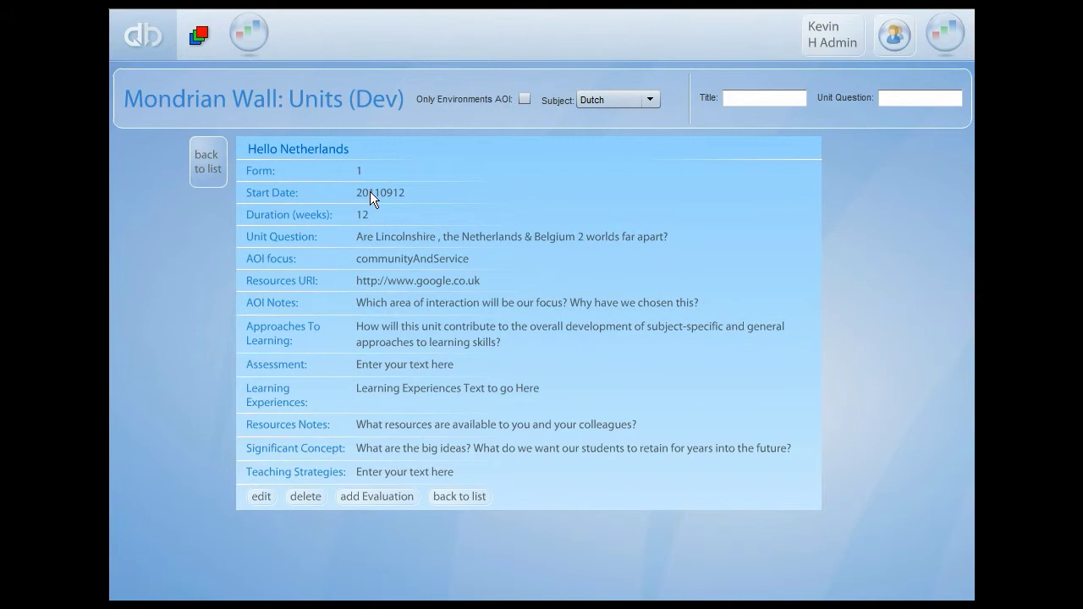
pyautogui.click(211, 176)
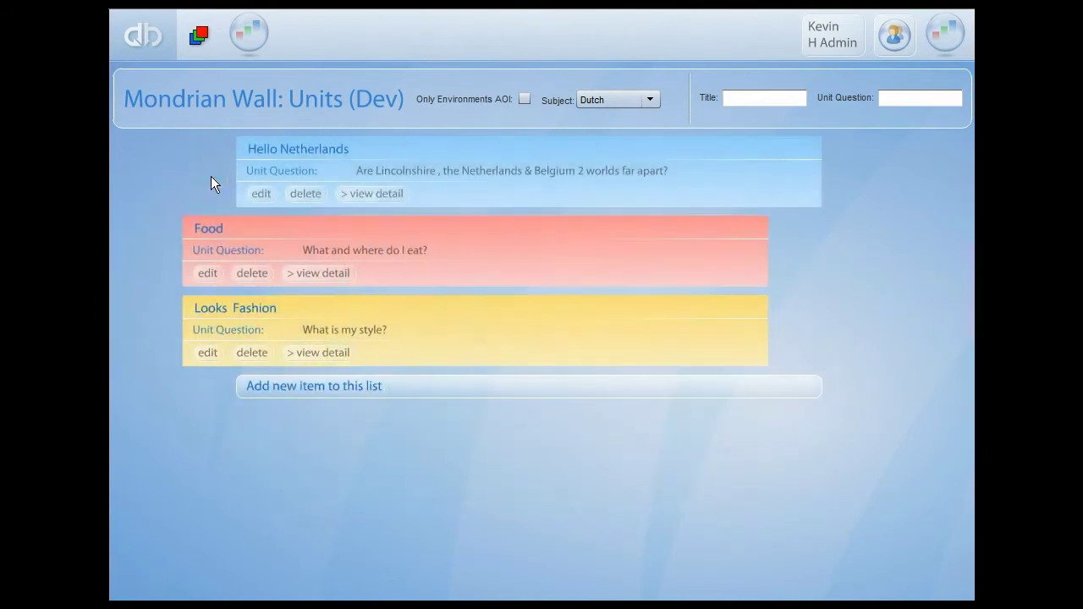
# Show the units for the Dance subject and look through the list
pyautogui.click(614, 102)
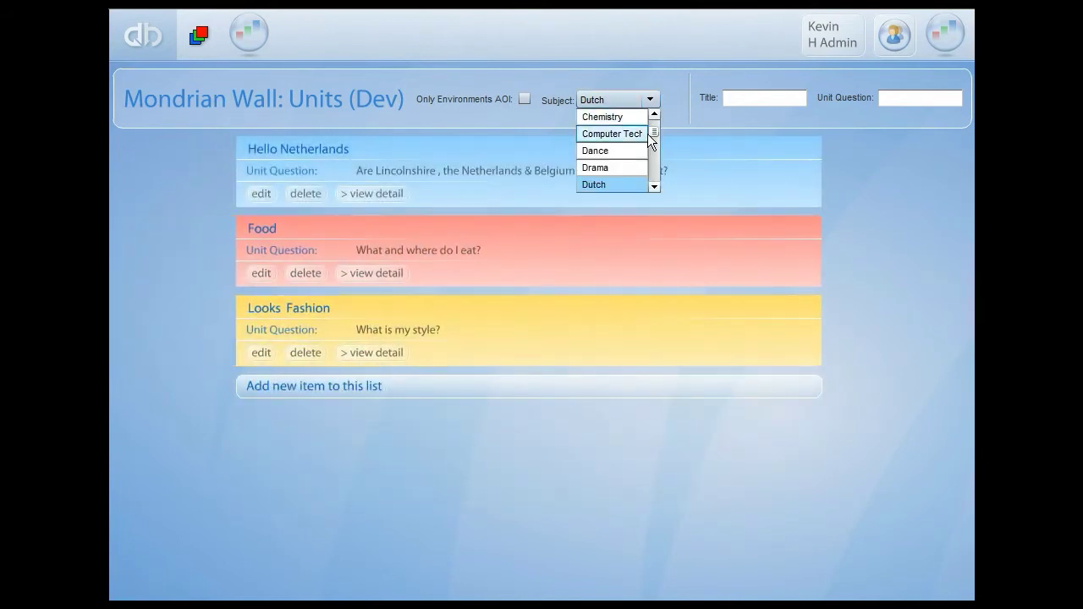
pyautogui.click(617, 152)
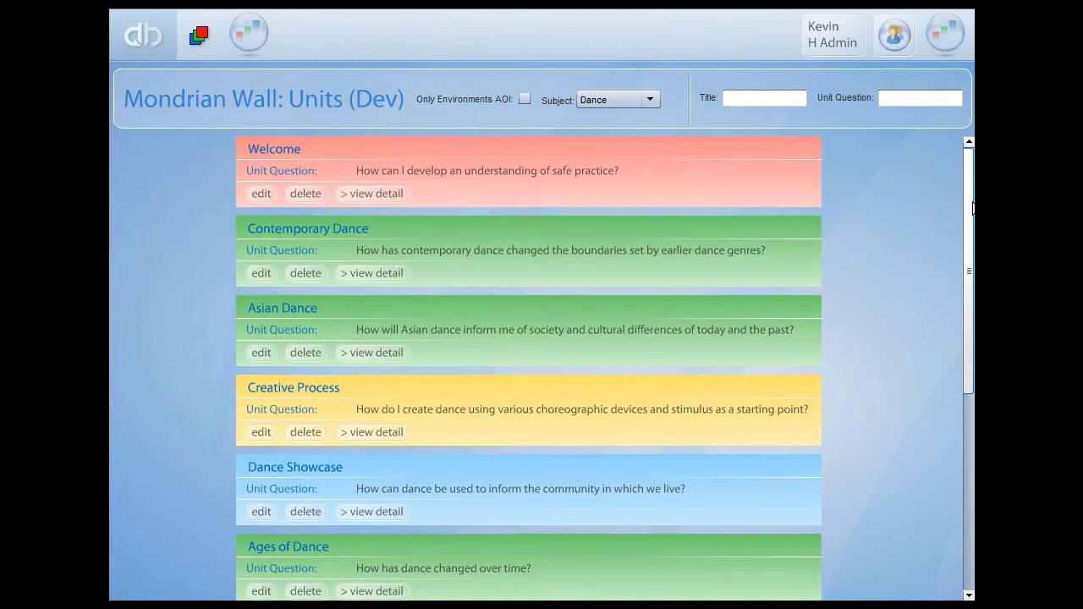
pyautogui.moveTo(970, 209); pyautogui.dragTo(969, 338)
pyautogui.scroll(3, 529, 368)
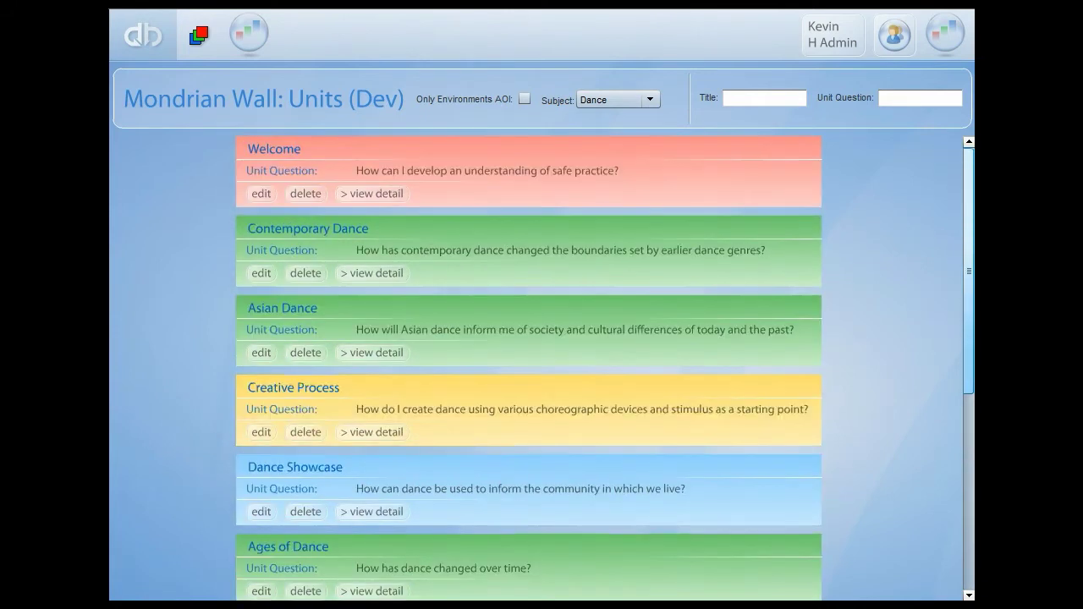
# Switch the subject filter of the unit list to English
pyautogui.click(617, 102)
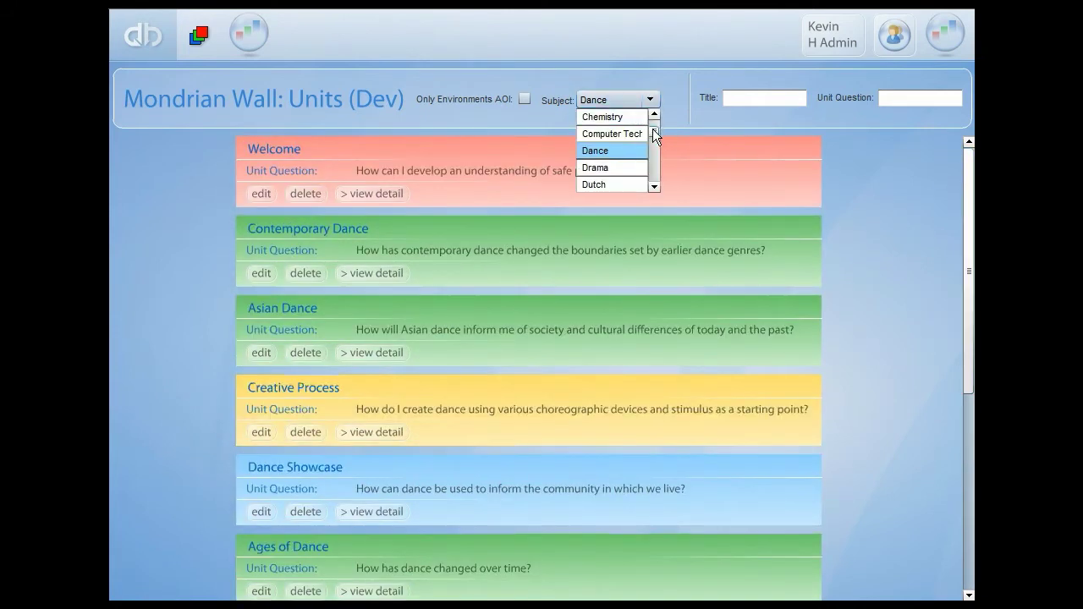
pyautogui.moveTo(652, 128)
pyautogui.mouseDown()
pyautogui.moveTo(660, 149)
pyautogui.moveTo(659, 138)
pyautogui.mouseUp()
pyautogui.click(631, 134)
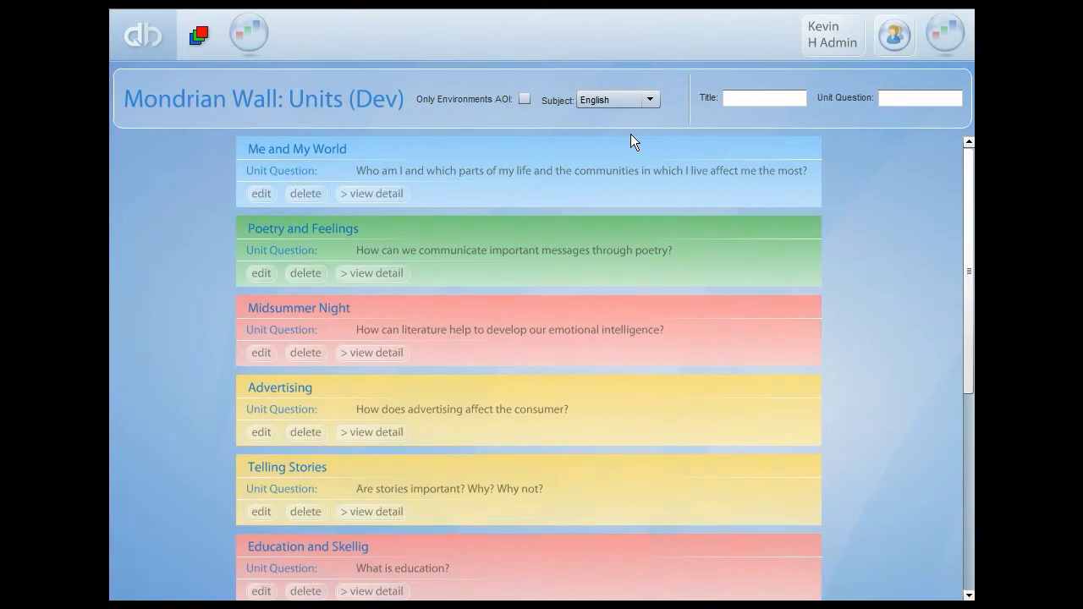
# Filter the English units by the title text "poe" and the unit question text "ref"
pyautogui.click(747, 103)
pyautogui.write('po')
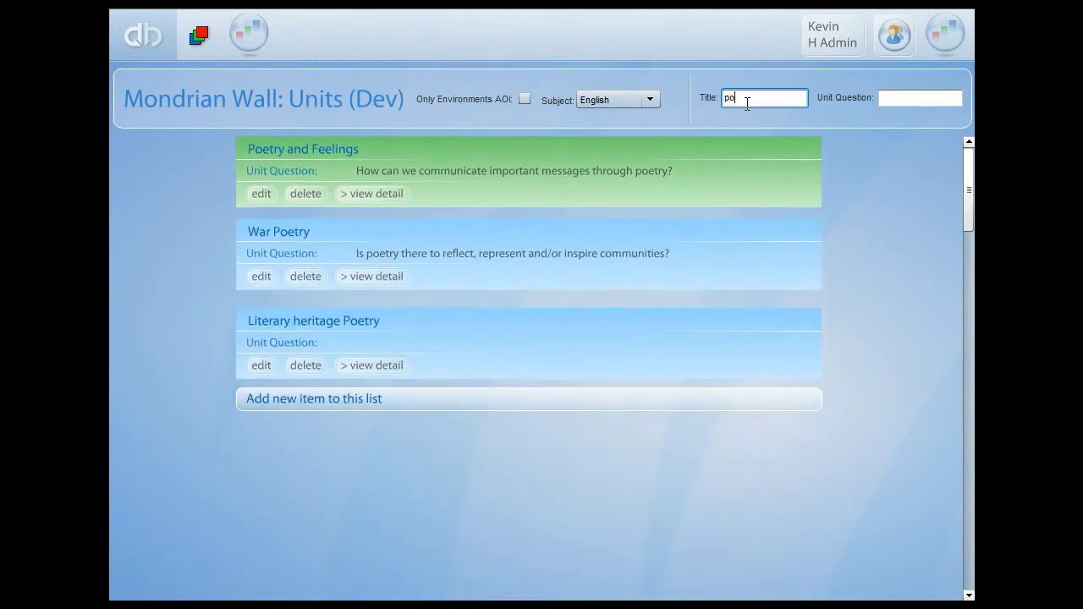
pyautogui.write('e')
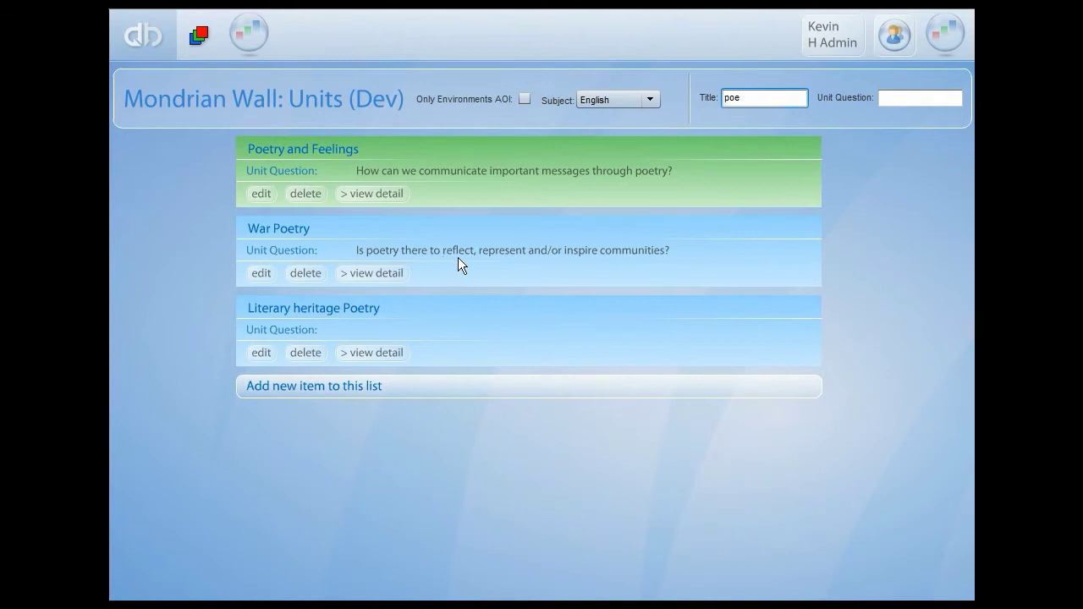
pyautogui.click(907, 99)
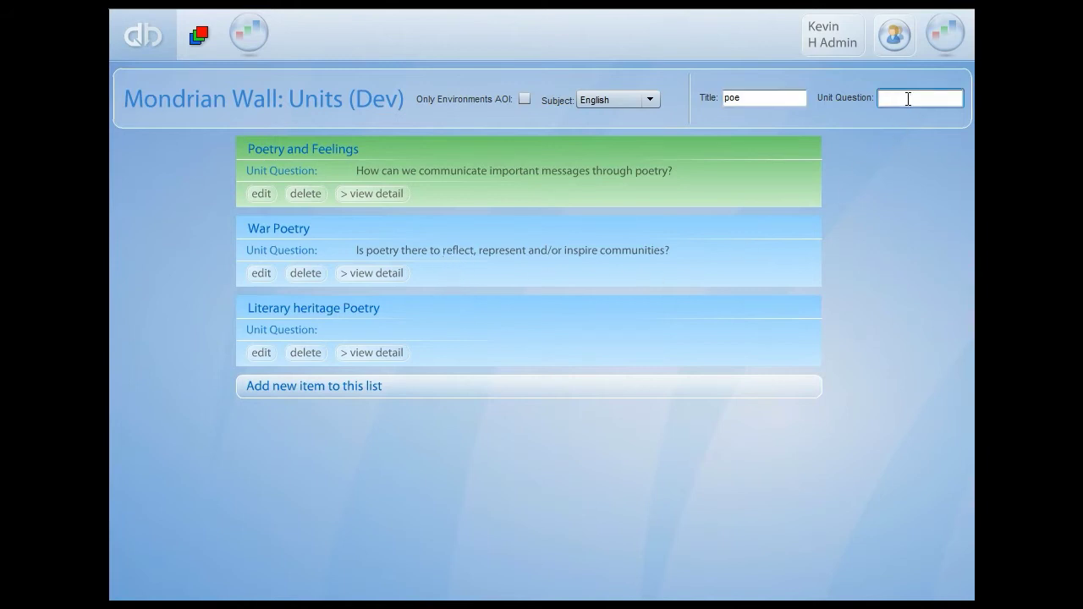
pyautogui.write('ref')
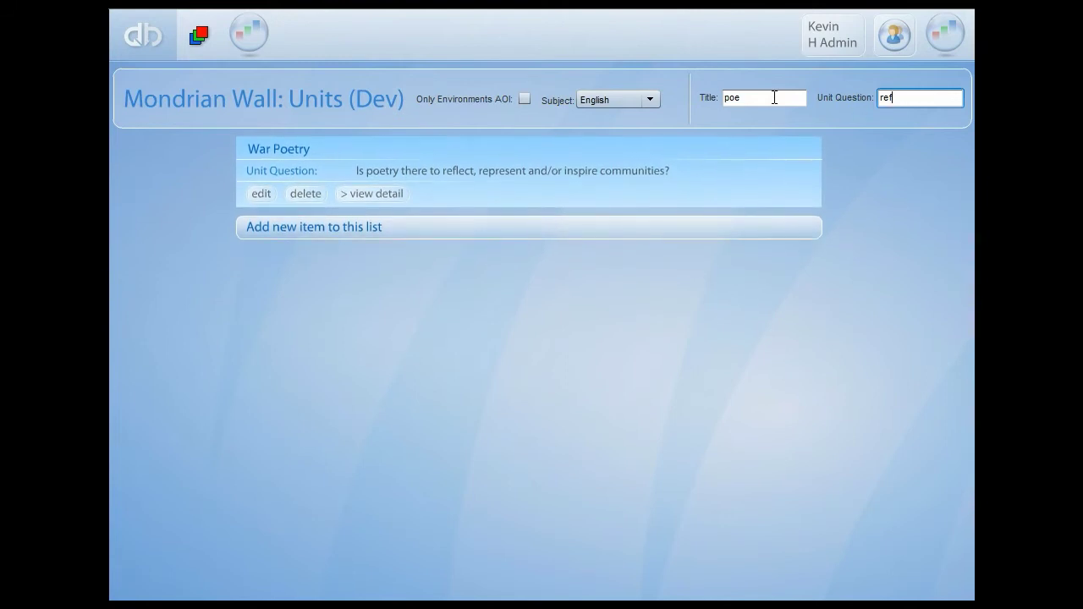
# Clear the title and unit question filters and restrict the English list to Environments AOI units only
pyautogui.moveTo(774, 97); pyautogui.dragTo(726, 99)
pyautogui.press('BackSpace')
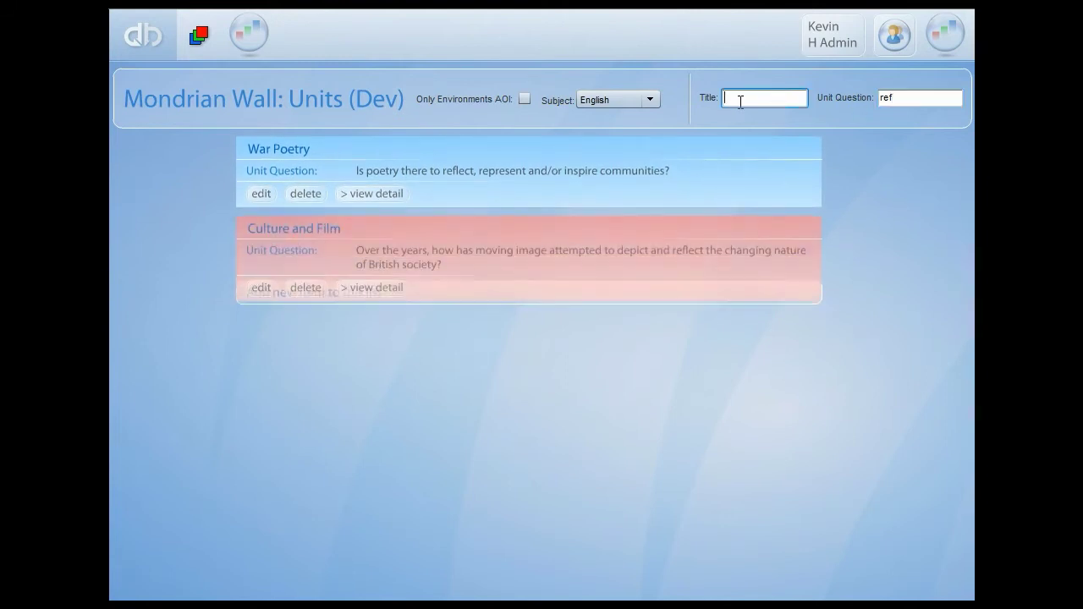
pyautogui.click(929, 99)
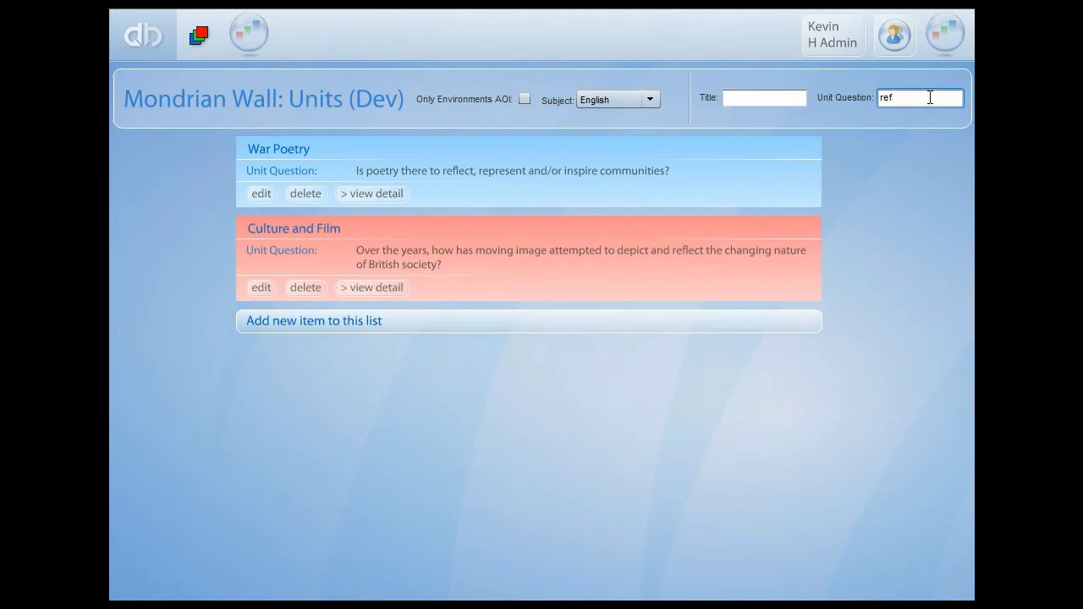
pyautogui.press('BackSpace')
pyautogui.press('BackSpace')
pyautogui.press('BackSpace')
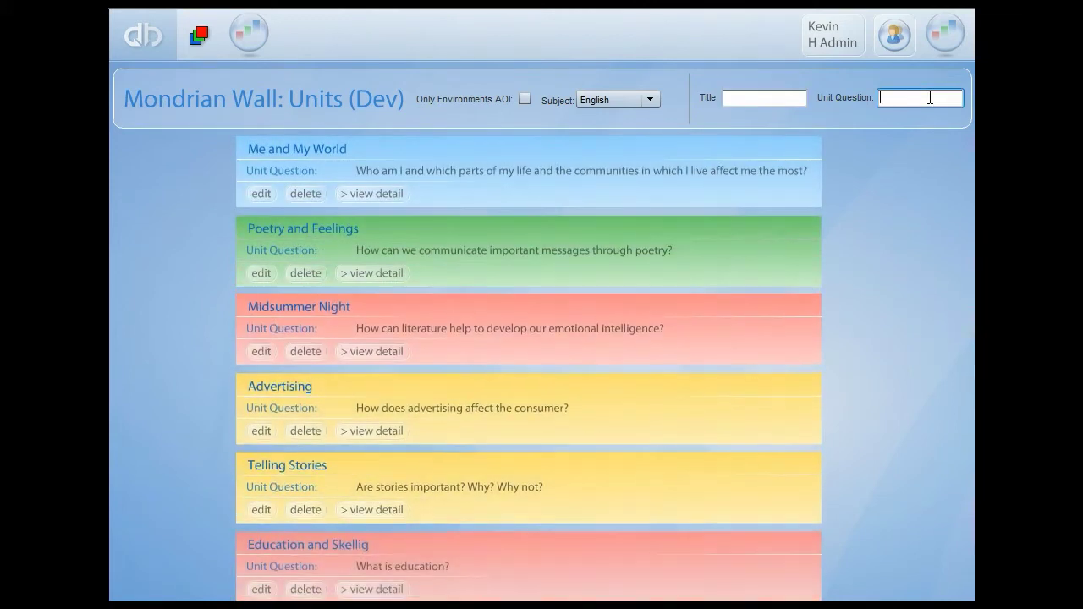
pyautogui.click(524, 99)
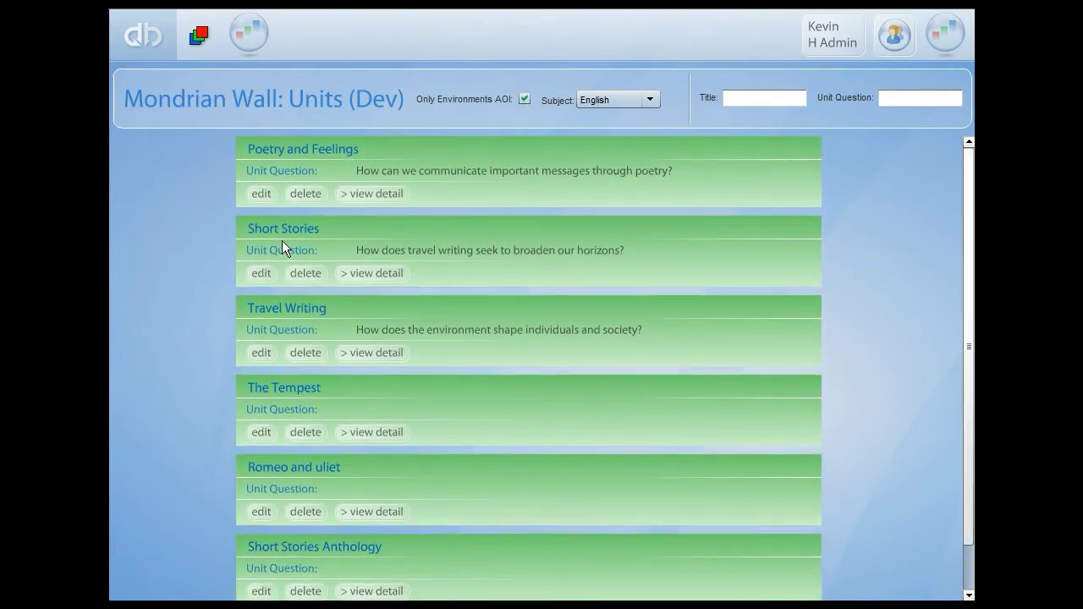
# Change the title of the Poetry and Feelings unit to "Poetry and Feelings EDIT" and save it
pyautogui.click(261, 194)
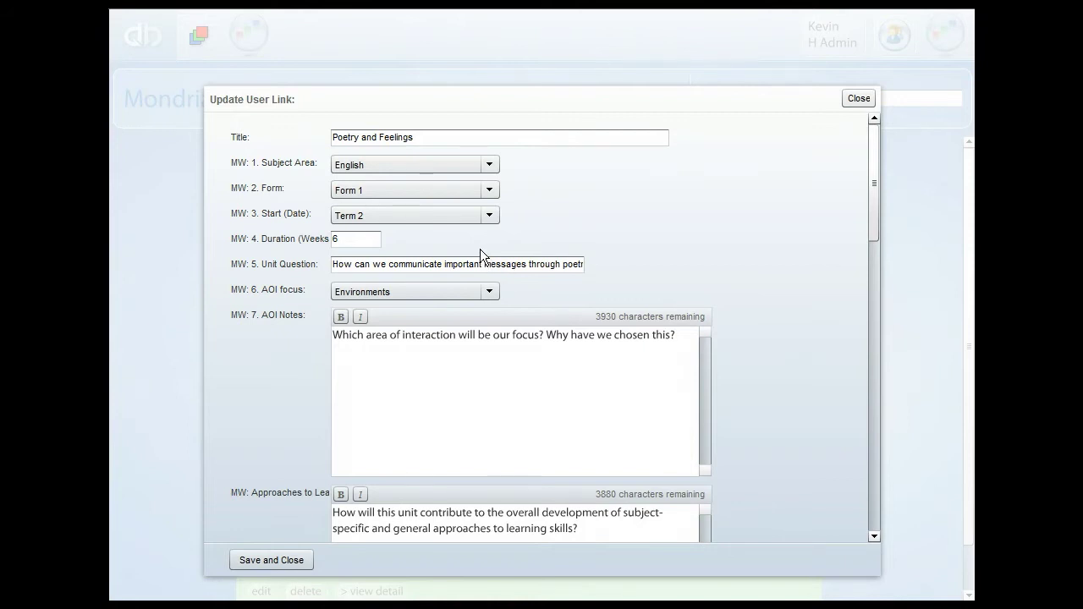
pyautogui.click(461, 138)
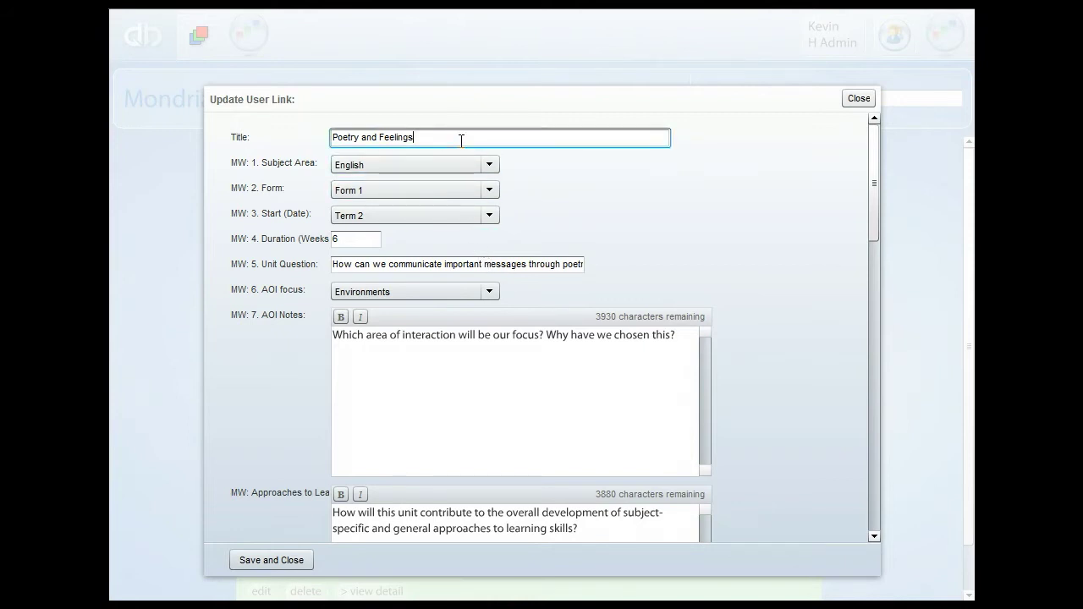
pyautogui.write('EDIT')
pyautogui.click(256, 562)
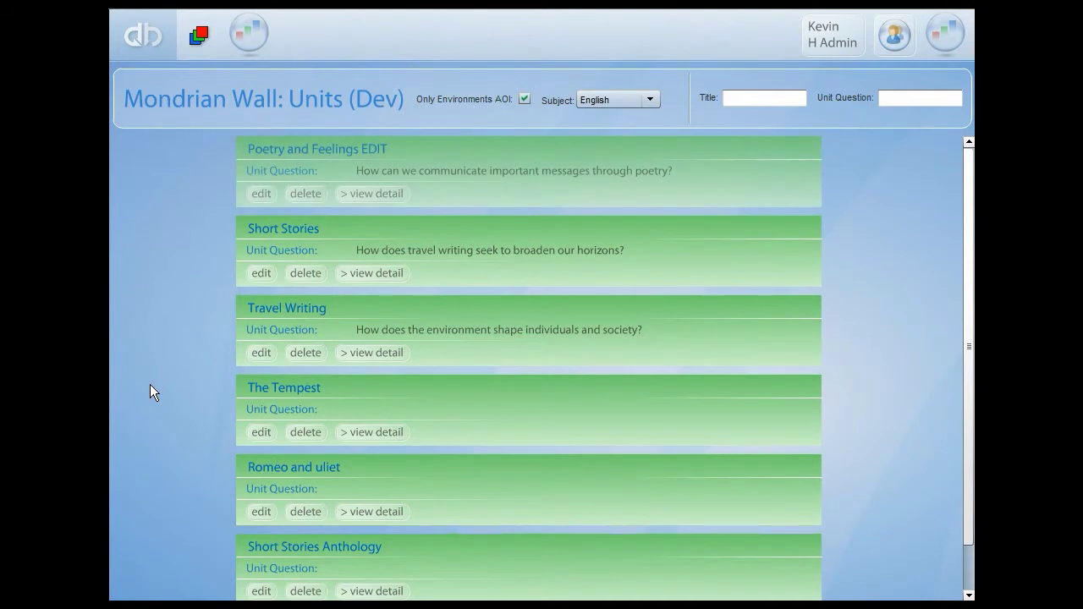
# Reopen the first unit for editing, set its title back to "Poetry and Feelings" and save it
pyautogui.click(258, 196)
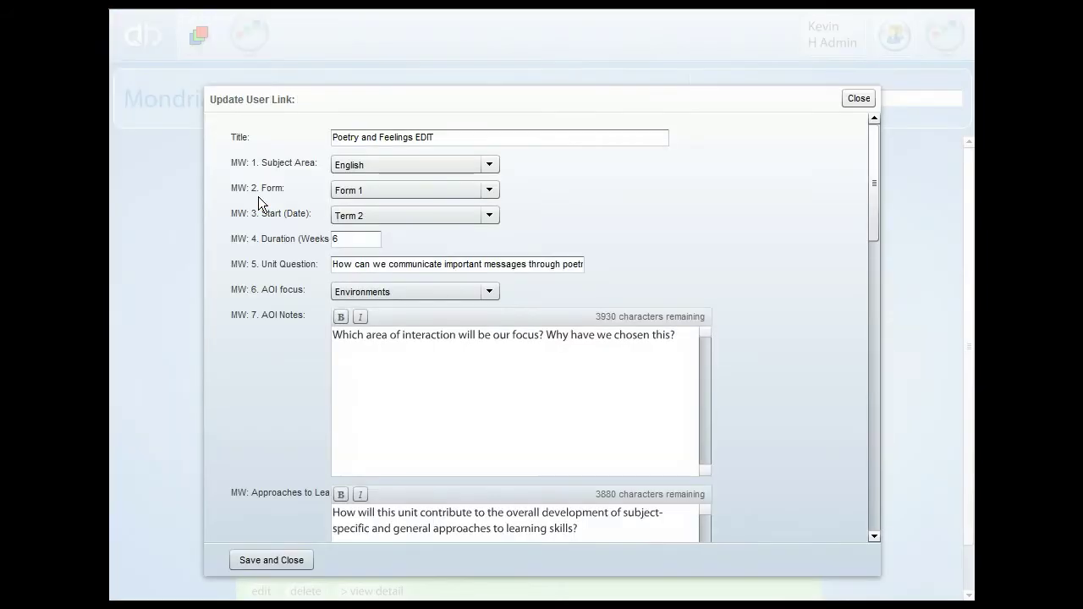
pyautogui.click(417, 137)
pyautogui.doubleClick(417, 137)
pyautogui.press('BackSpace')
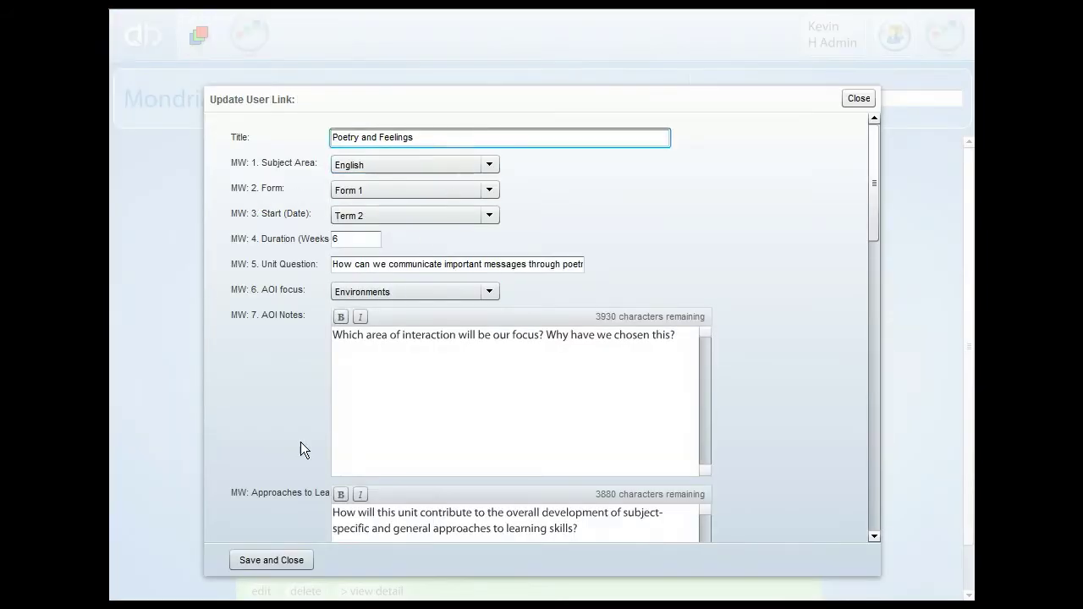
pyautogui.click(262, 560)
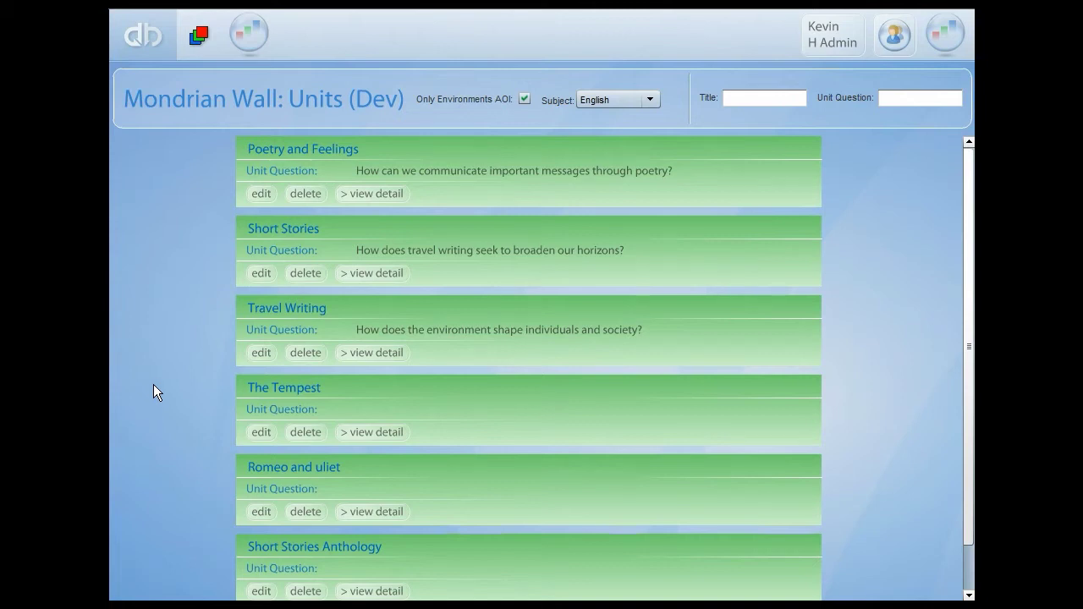
# Switch to the coloured wall overview of all units and preview the titles and questions of several tiles
pyautogui.click(249, 33)
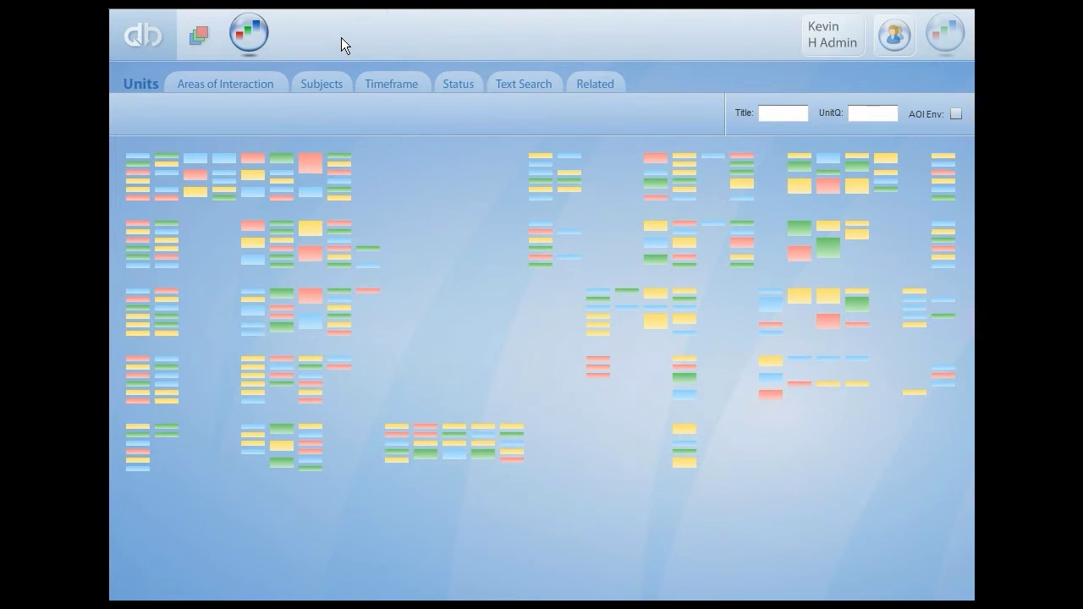
pyautogui.moveTo(310, 166)
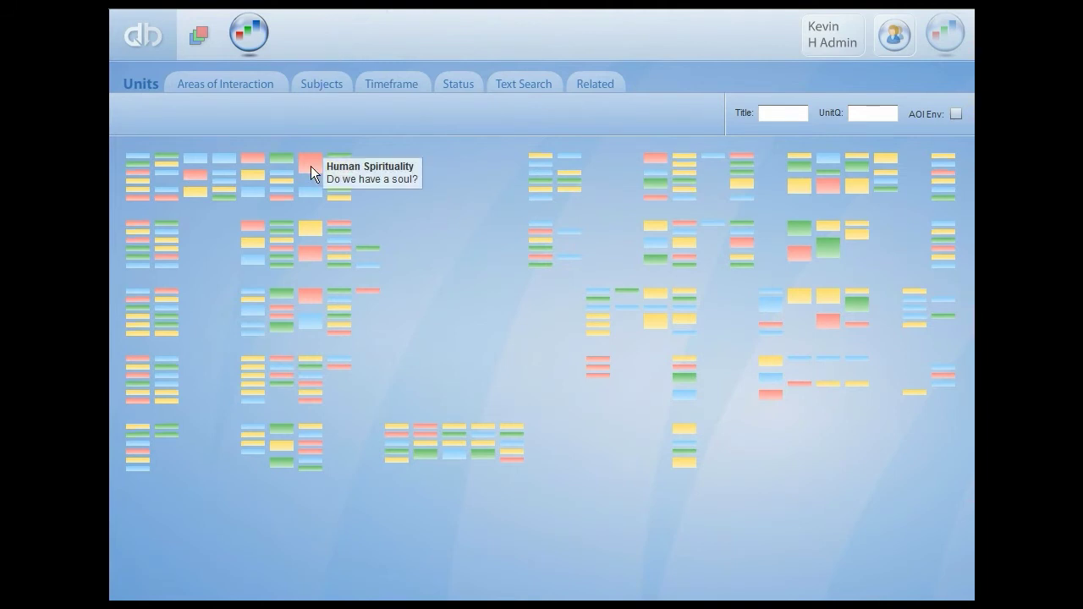
pyautogui.moveTo(309, 190)
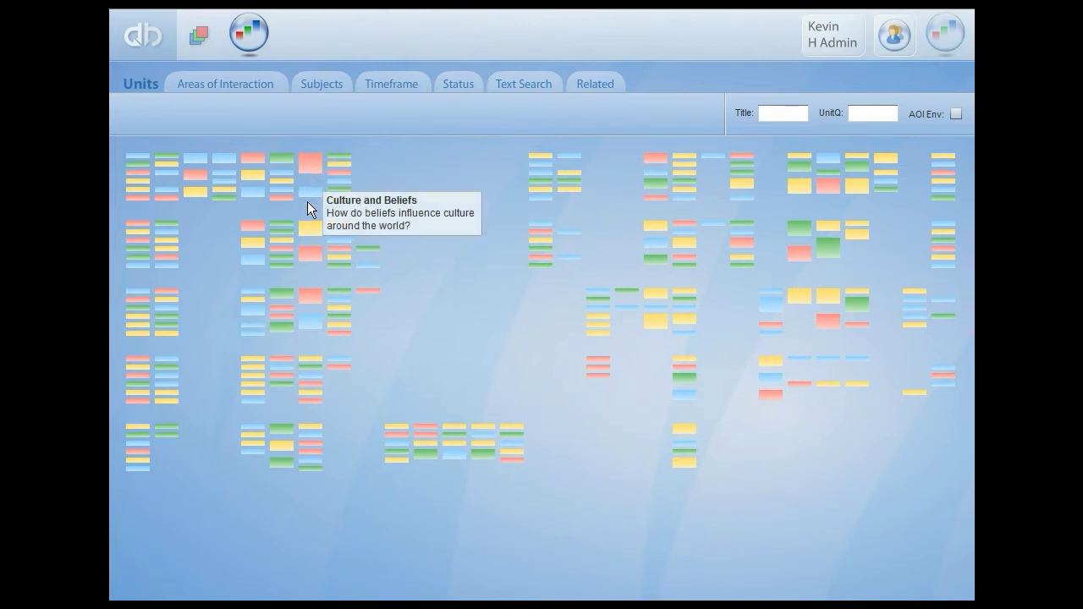
pyautogui.moveTo(309, 226)
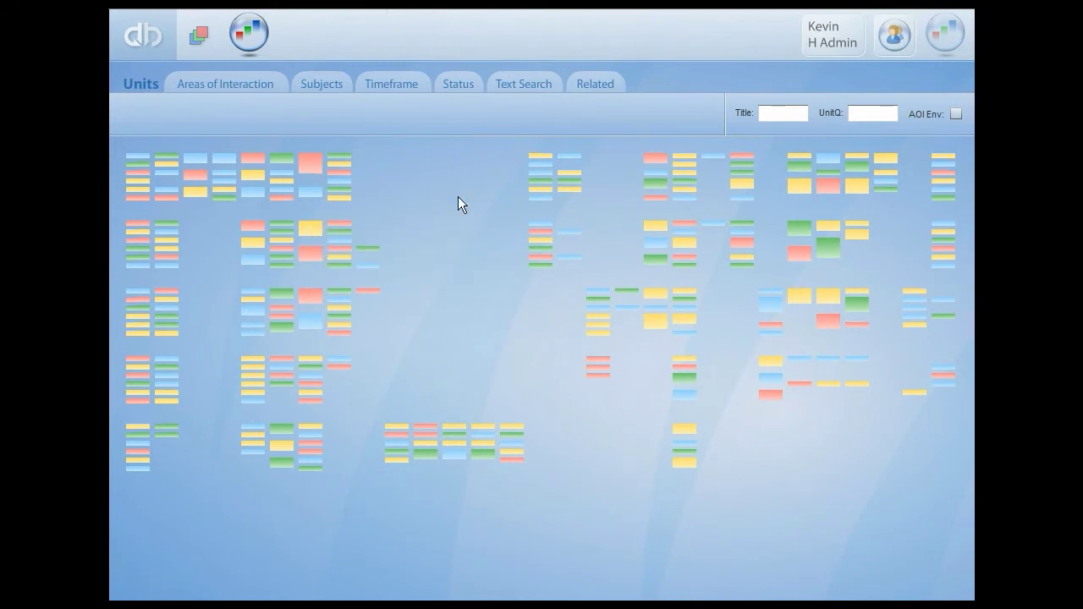
# Filter the wall by the title text "poe" and preview the matching unit tiles
pyautogui.click(774, 113)
pyautogui.write('poe')
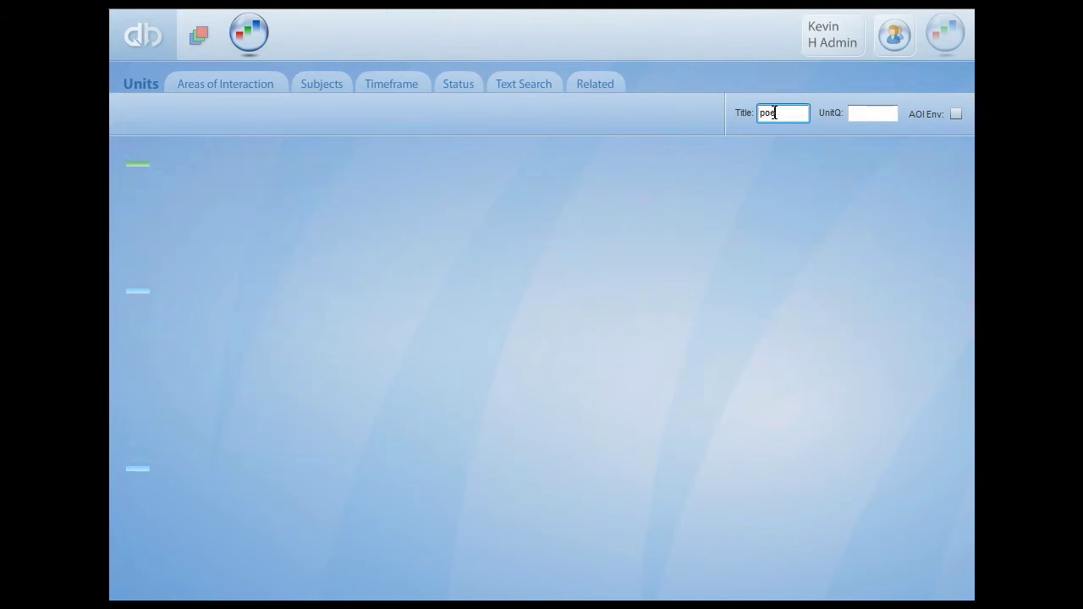
pyautogui.moveTo(146, 164)
pyautogui.moveTo(134, 289)
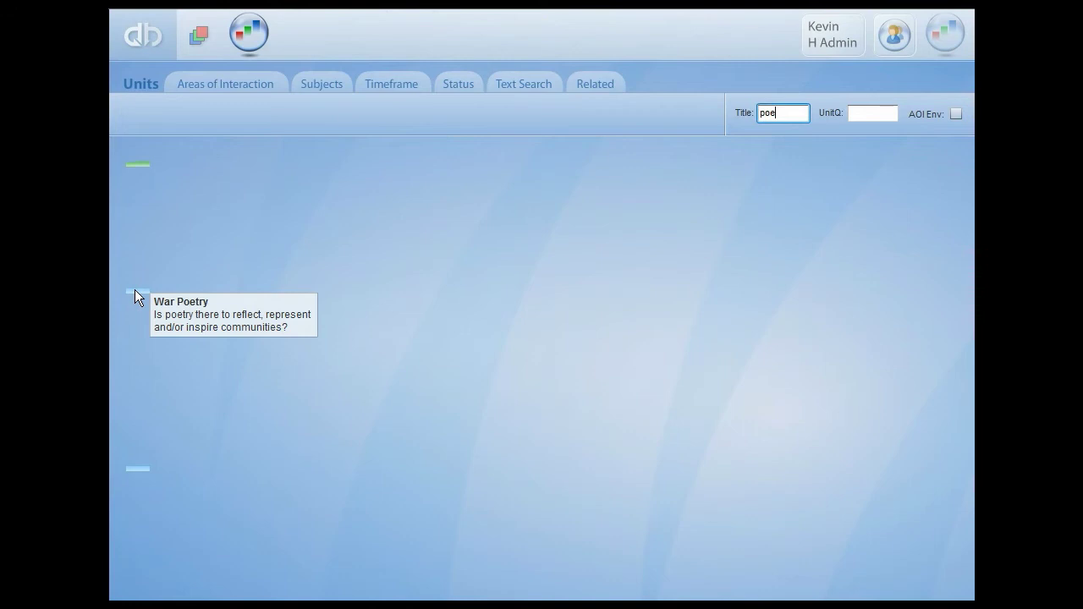
# Replace the wall's title filter with a unit question filter for "refle"
pyautogui.hotkey('ctrl', 'a')
pyautogui.press('BackSpace')
pyautogui.click(865, 114)
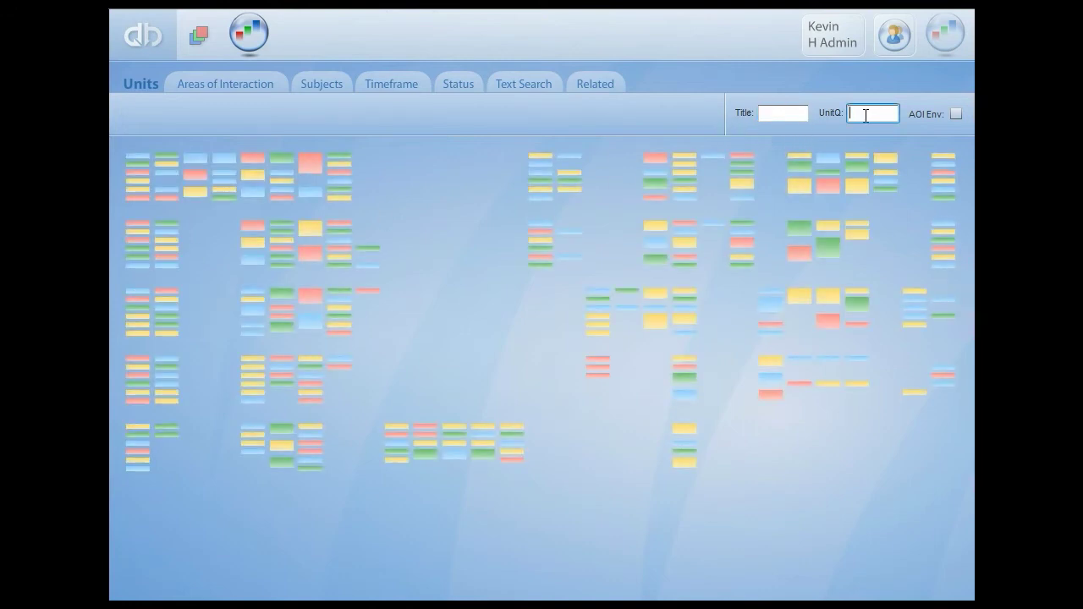
pyautogui.write('refle')
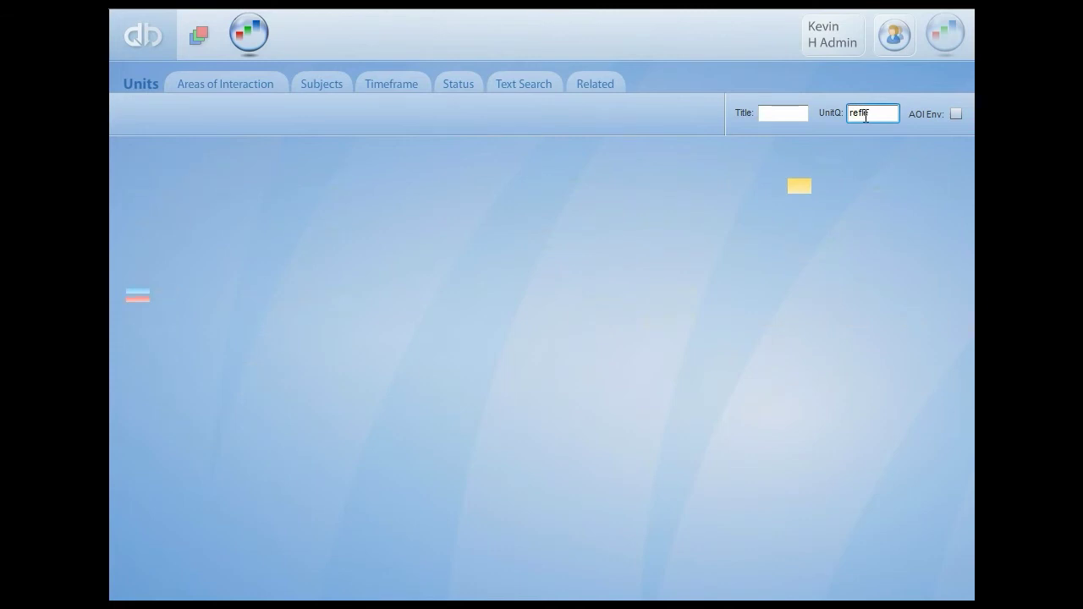
# View the unit details of the War Poetry tile and return to the wall
pyautogui.moveTo(148, 293)
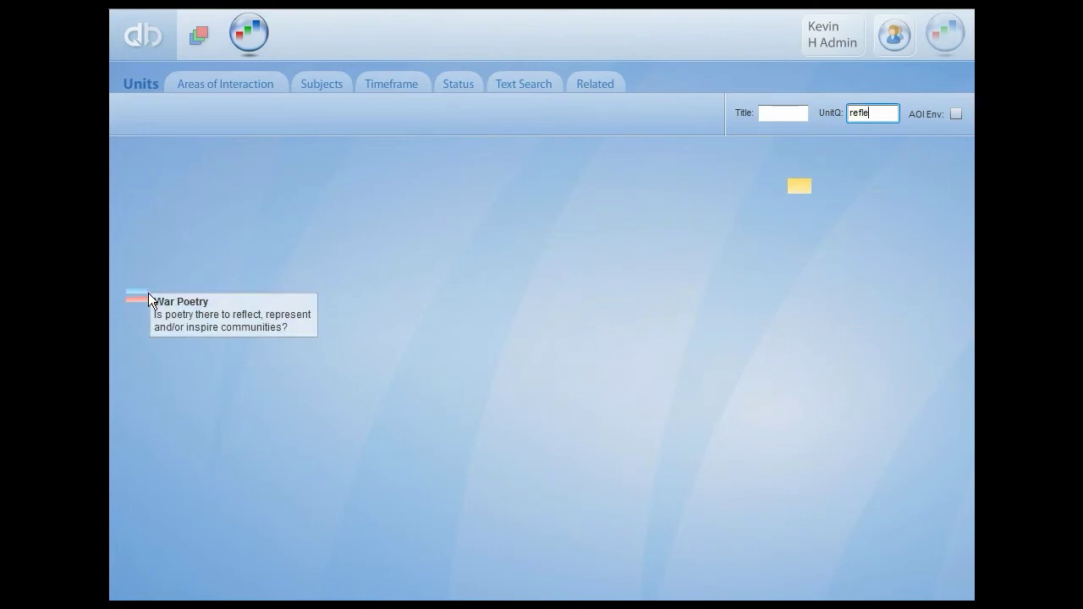
pyautogui.rightClick(146, 293)
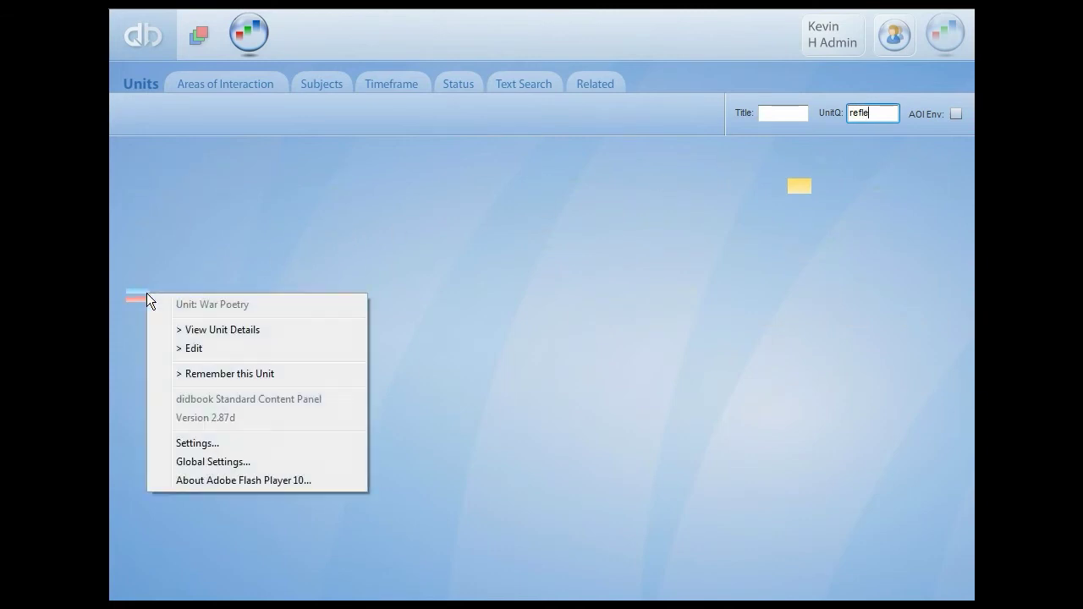
pyautogui.click(191, 329)
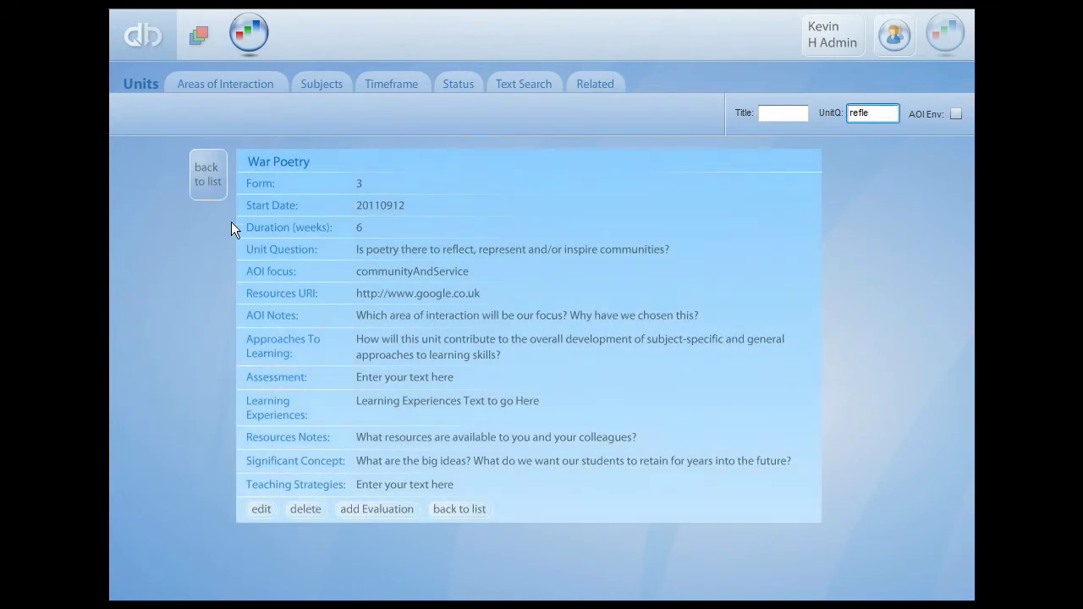
pyautogui.click(209, 185)
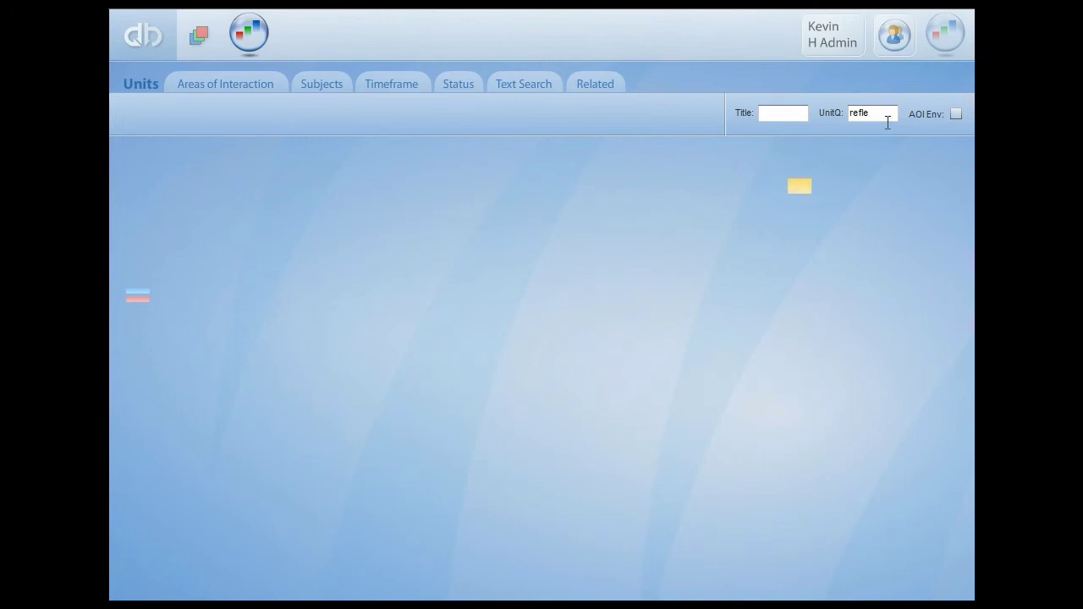
# Clear the unit question filter and limit the wall to Environments AOI units
pyautogui.moveTo(880, 113); pyautogui.dragTo(826, 115)
pyautogui.press('BackSpace')
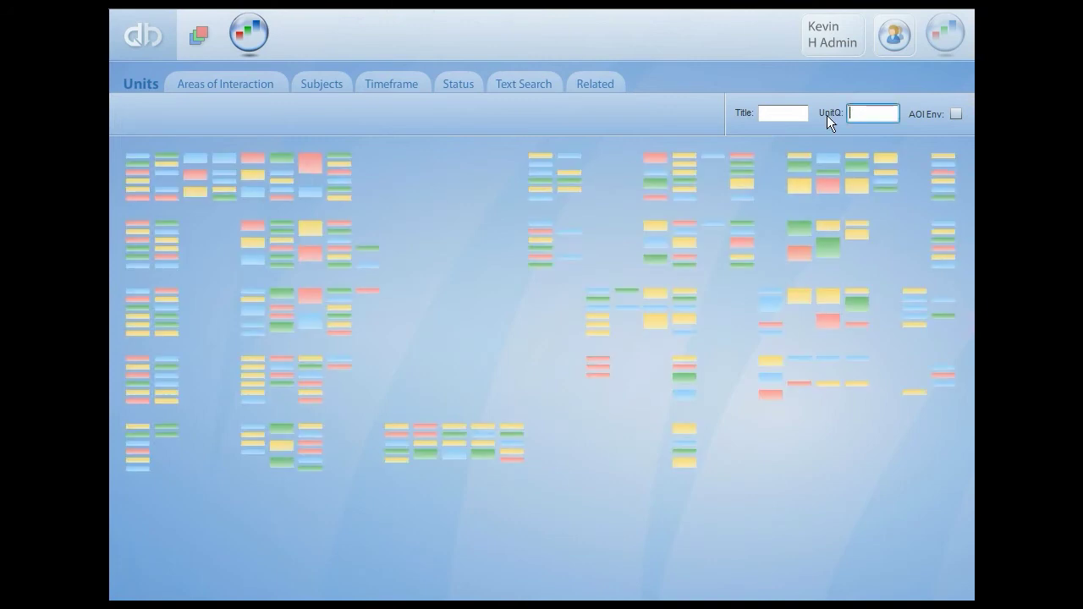
pyautogui.click(955, 116)
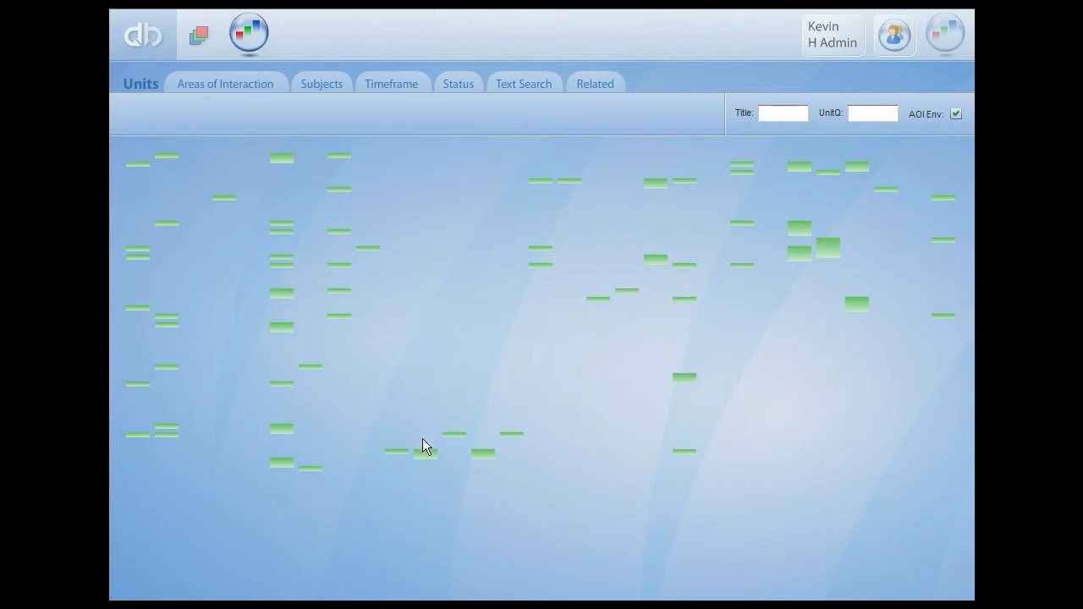
# Remember the unit The ecosystem from its tile on the wall for comparison or linking
pyautogui.moveTo(424, 455)
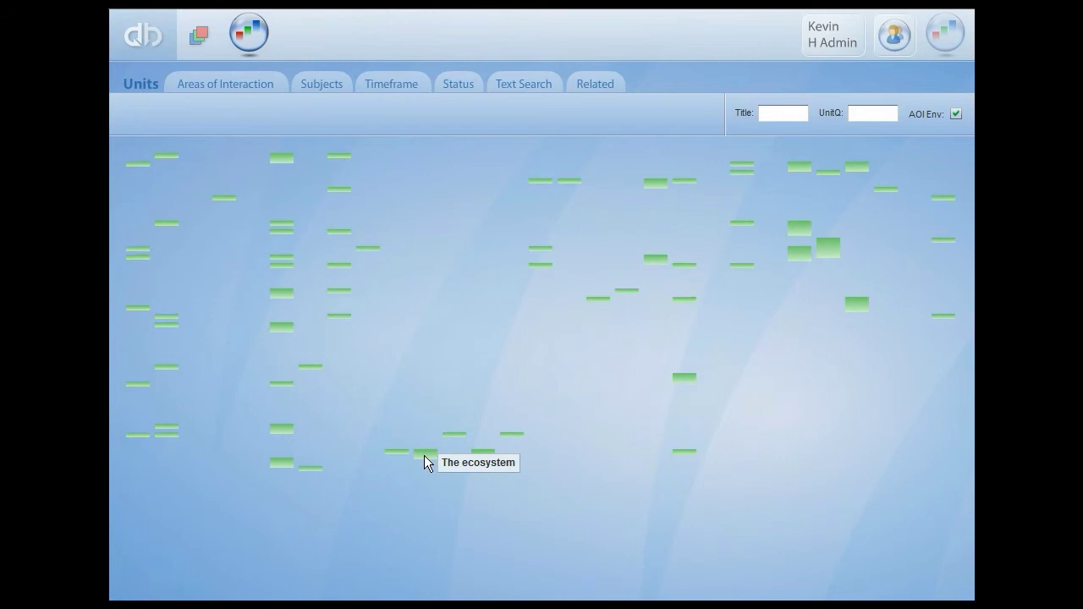
pyautogui.rightClick(424, 455)
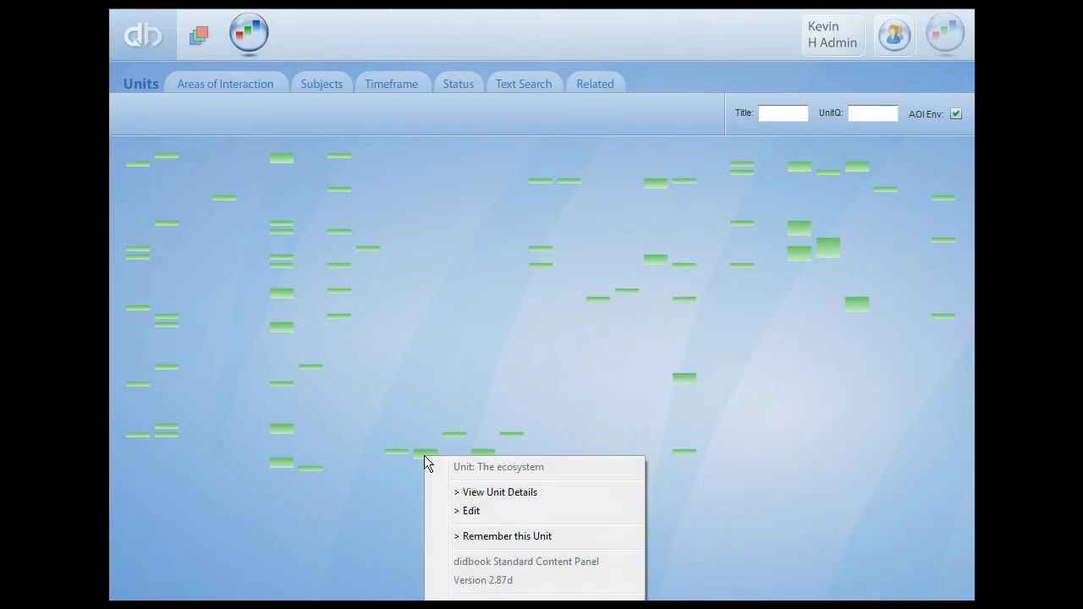
pyautogui.click(473, 536)
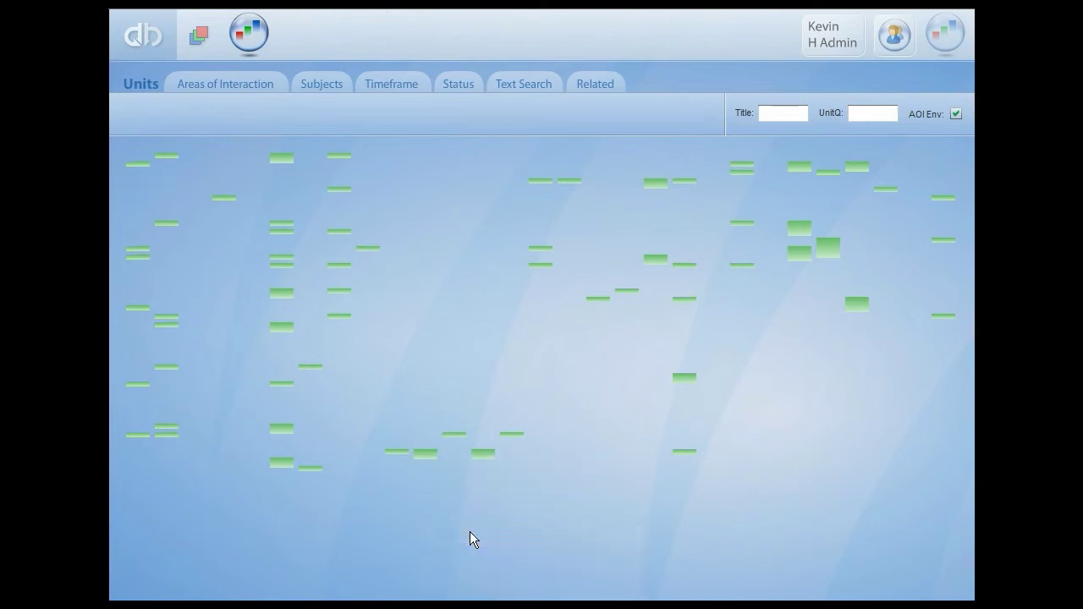
# Edit the Carnival unit, setting its duration to 24 weeks, and save the change
pyautogui.rightClick(652, 262)
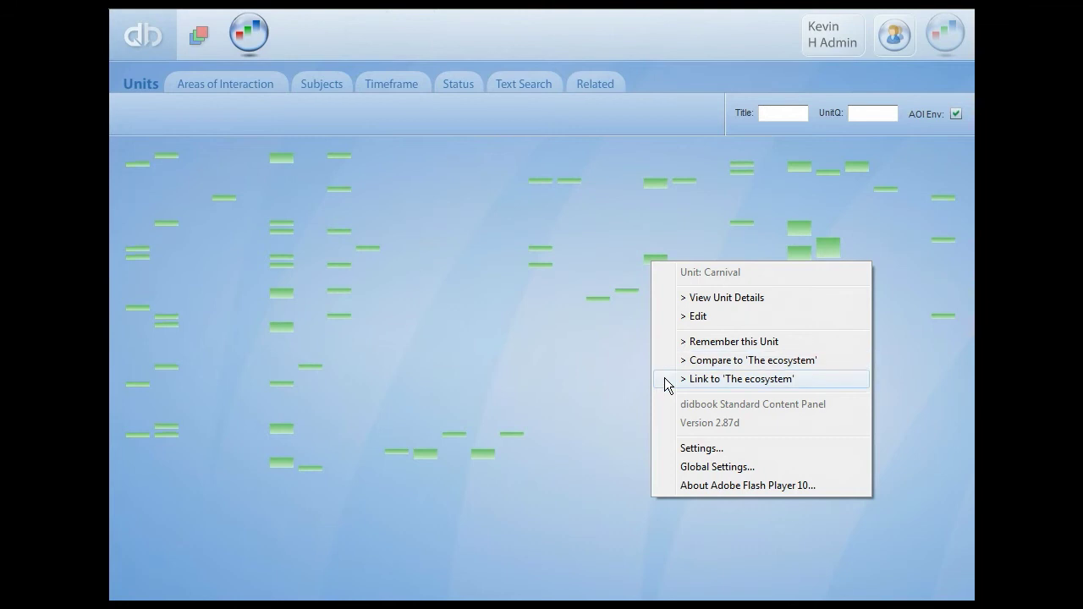
pyautogui.click(672, 323)
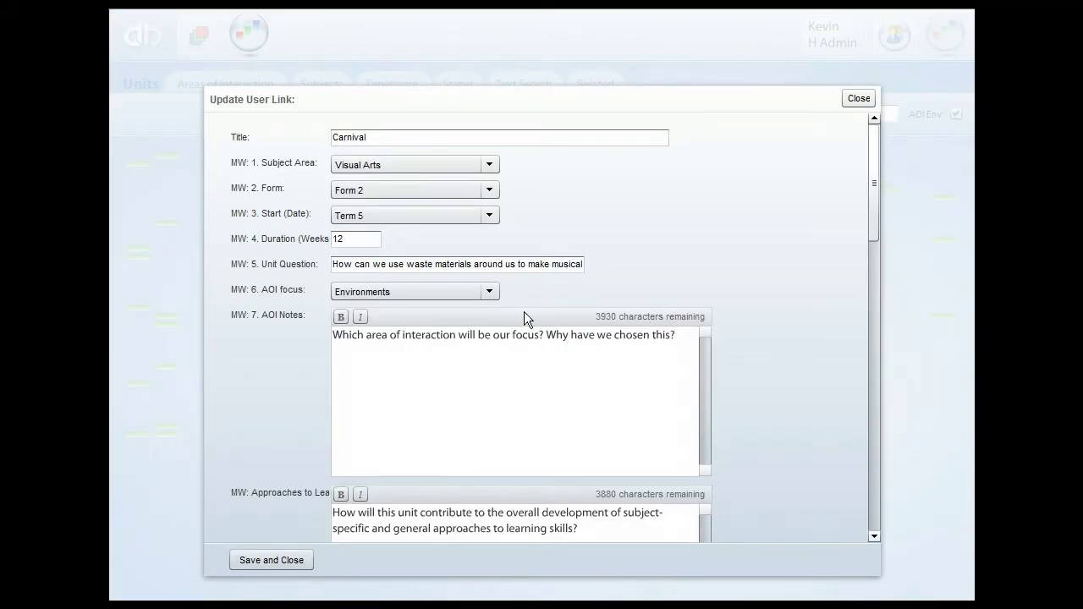
pyautogui.moveTo(352, 240); pyautogui.dragTo(322, 245)
pyautogui.write('24')
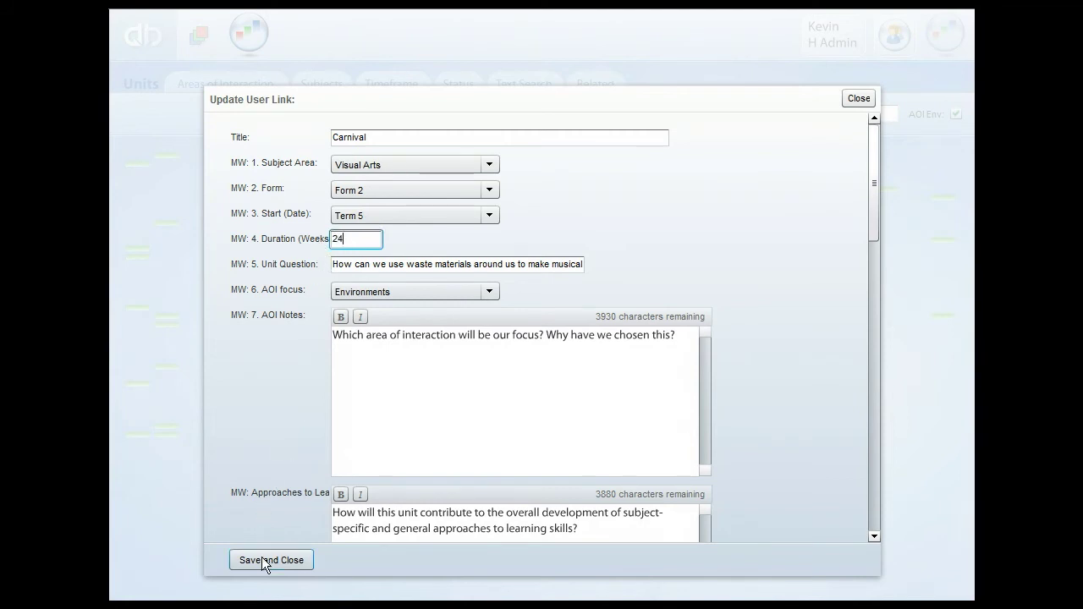
pyautogui.click(265, 562)
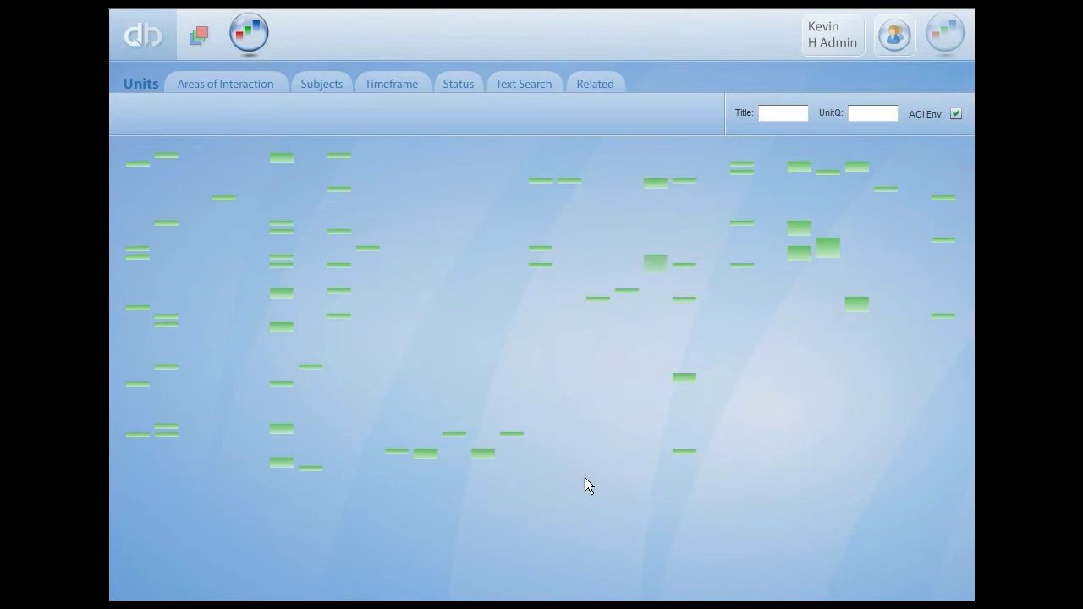
# Set the Carnival unit's duration to 12 weeks and save the unit
pyautogui.rightClick(655, 267)
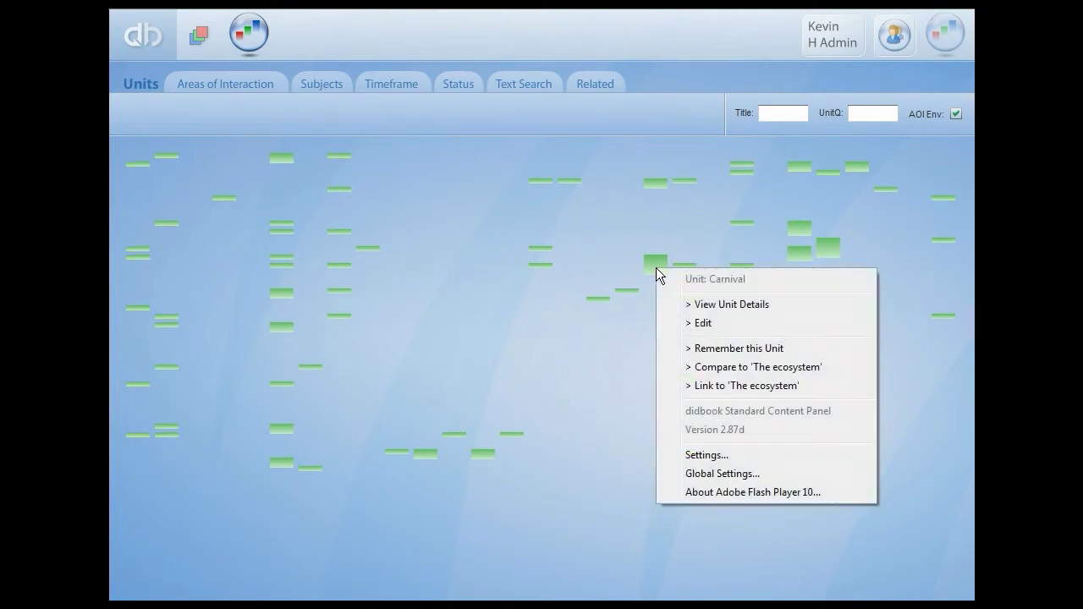
pyautogui.click(695, 323)
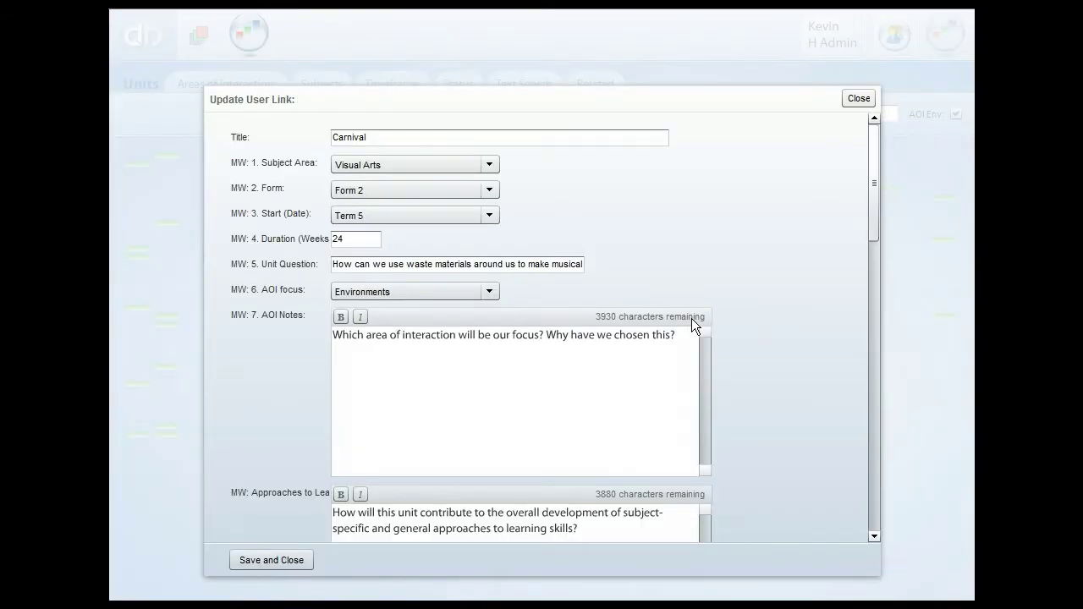
pyautogui.doubleClick(356, 245)
pyautogui.write('12')
pyautogui.click(263, 558)
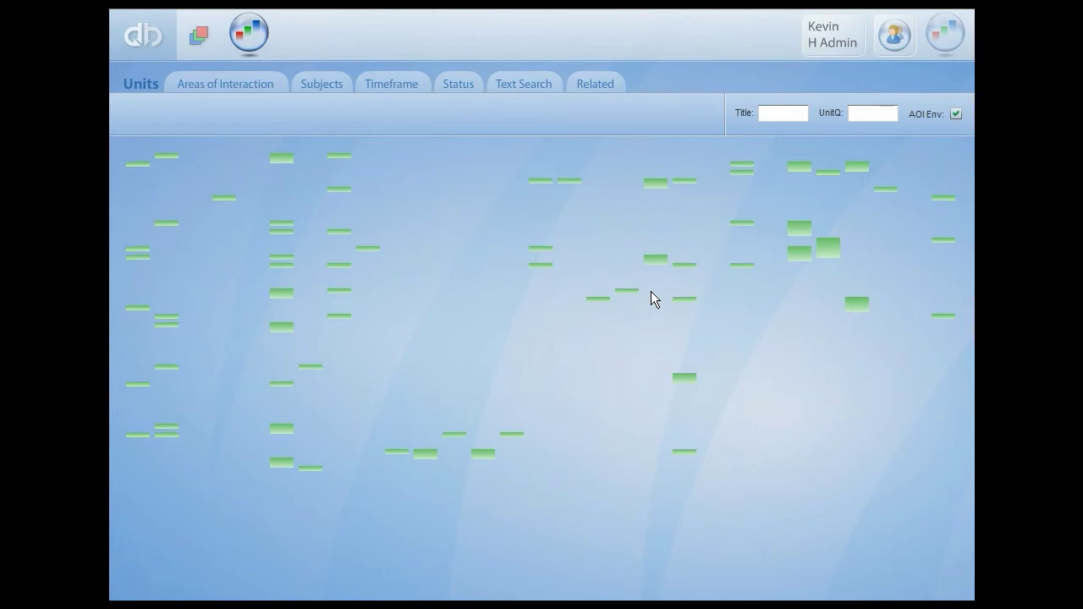
# Look through the area of interaction and subject filter options and remove the Environments AOI limit from the wall
pyautogui.click(227, 87)
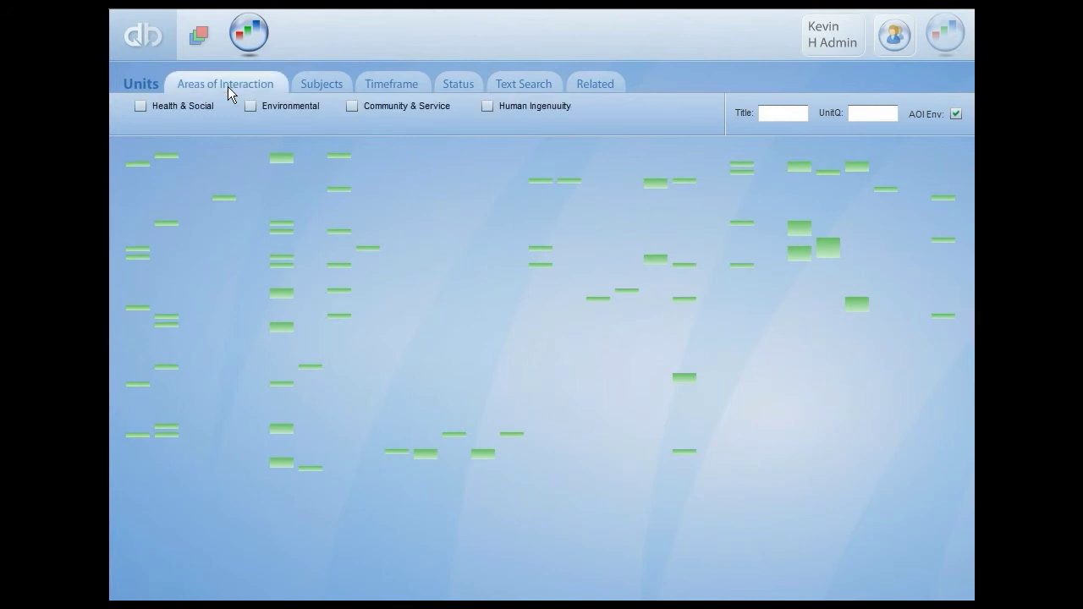
pyautogui.click(315, 89)
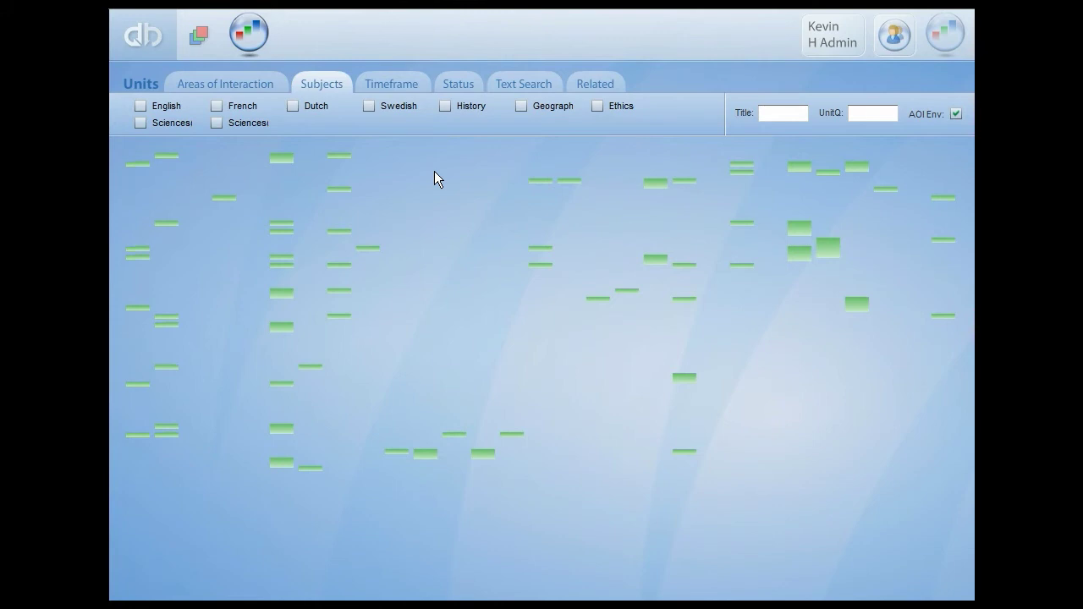
pyautogui.click(957, 114)
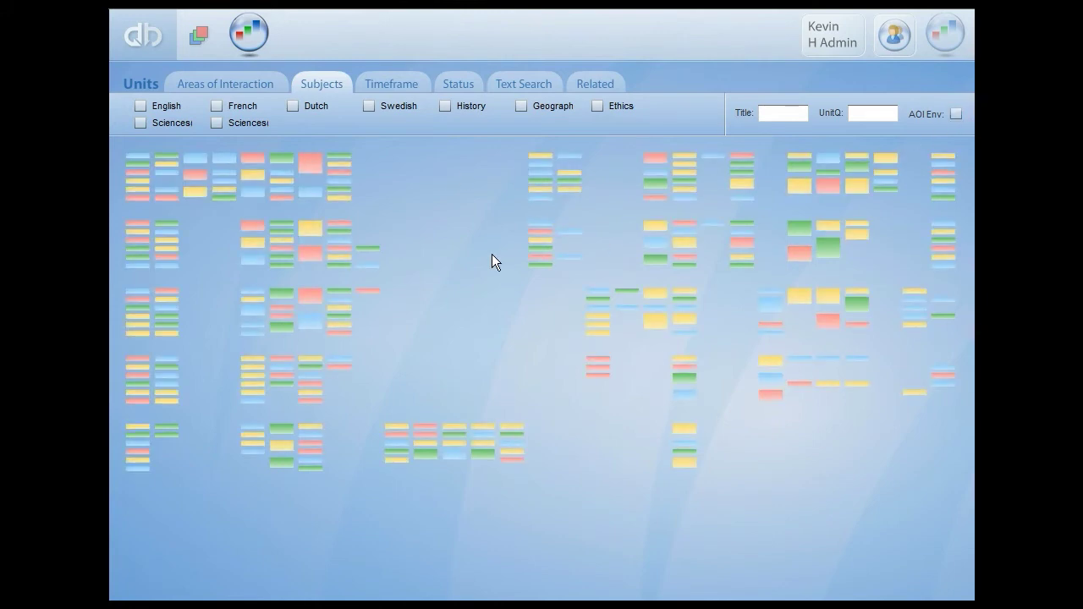
pyautogui.rightClick(370, 290)
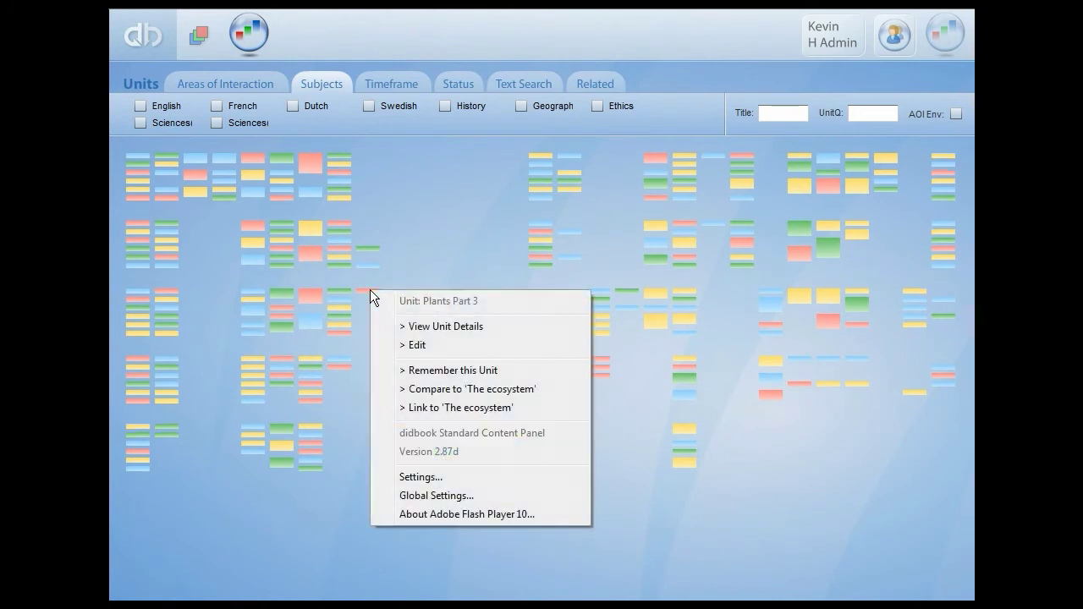
pyautogui.click(426, 341)
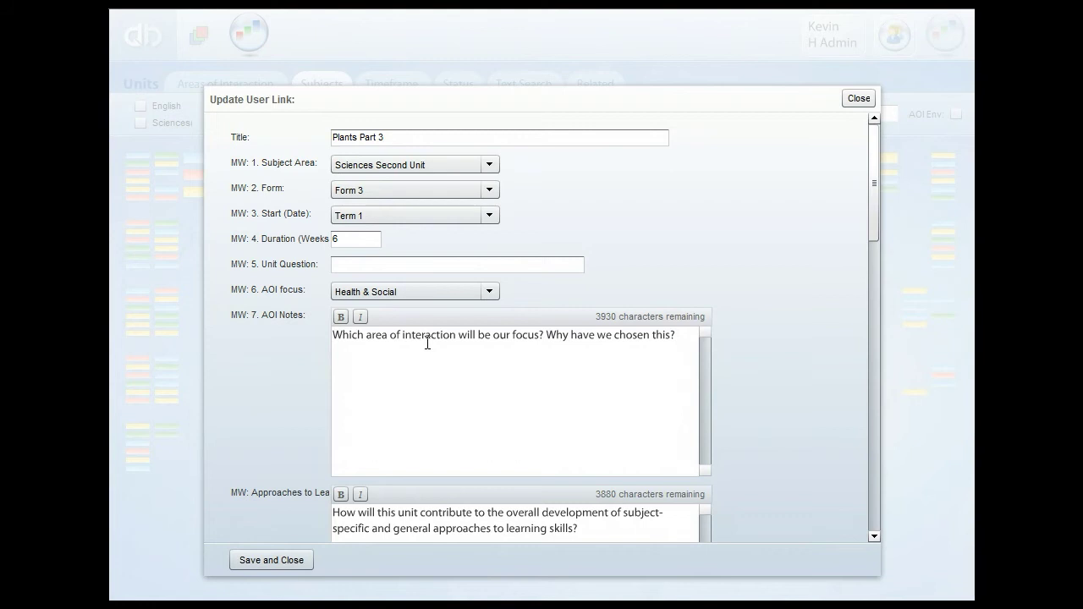
pyautogui.click(849, 101)
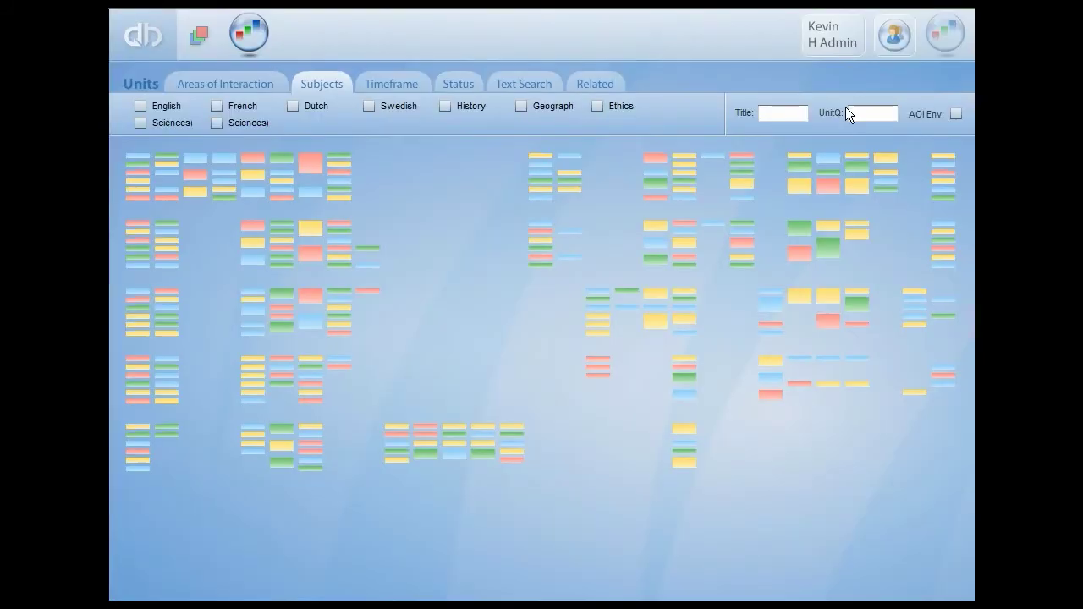
# Add the evaluation "This is a great unit plan - but don't forget to link to other resources." to Plants Part 3 and return to the wall
pyautogui.rightClick(378, 291)
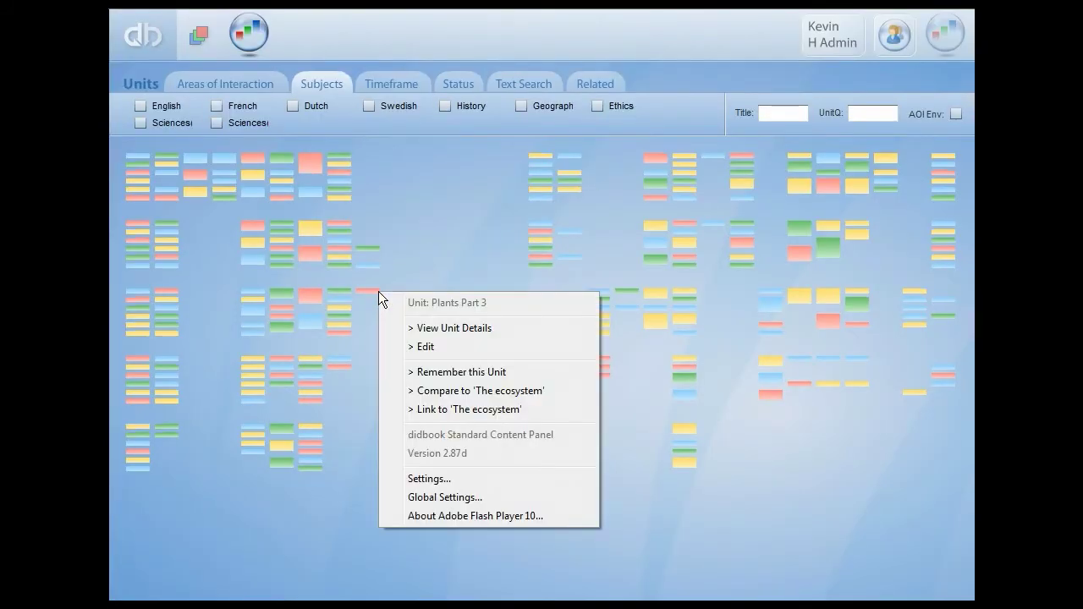
pyautogui.click(422, 329)
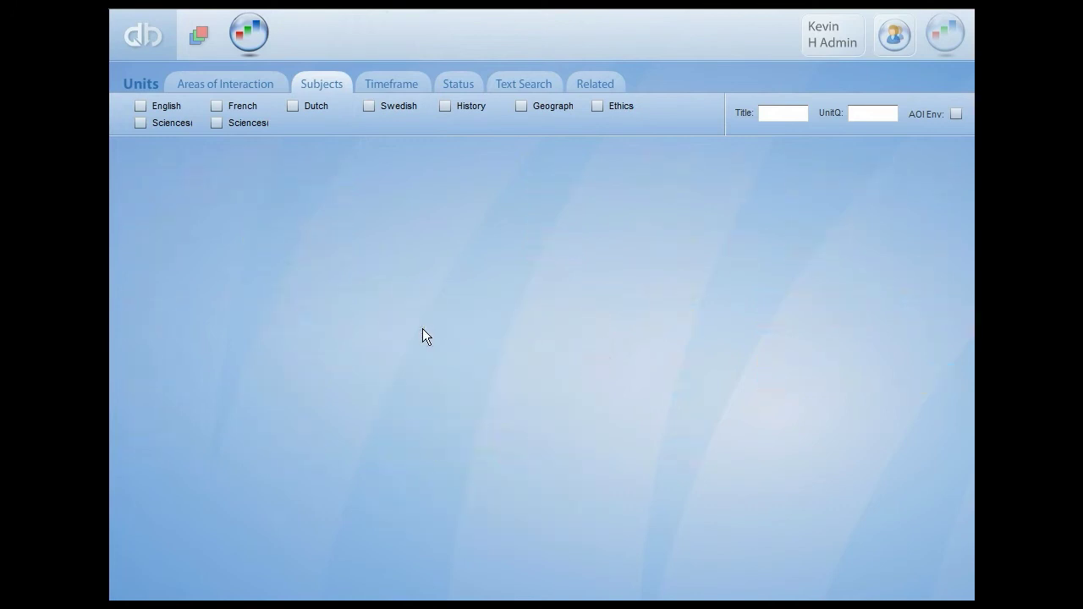
pyautogui.click(359, 507)
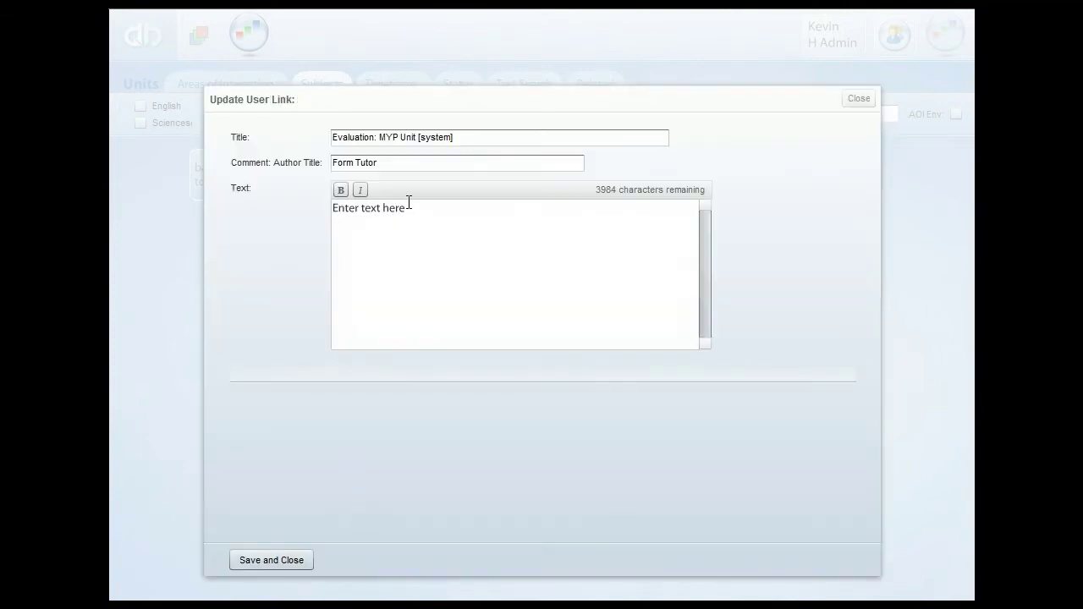
pyautogui.moveTo(407, 209); pyautogui.dragTo(305, 219)
pyautogui.write('This is a great unit plan - but have yo')
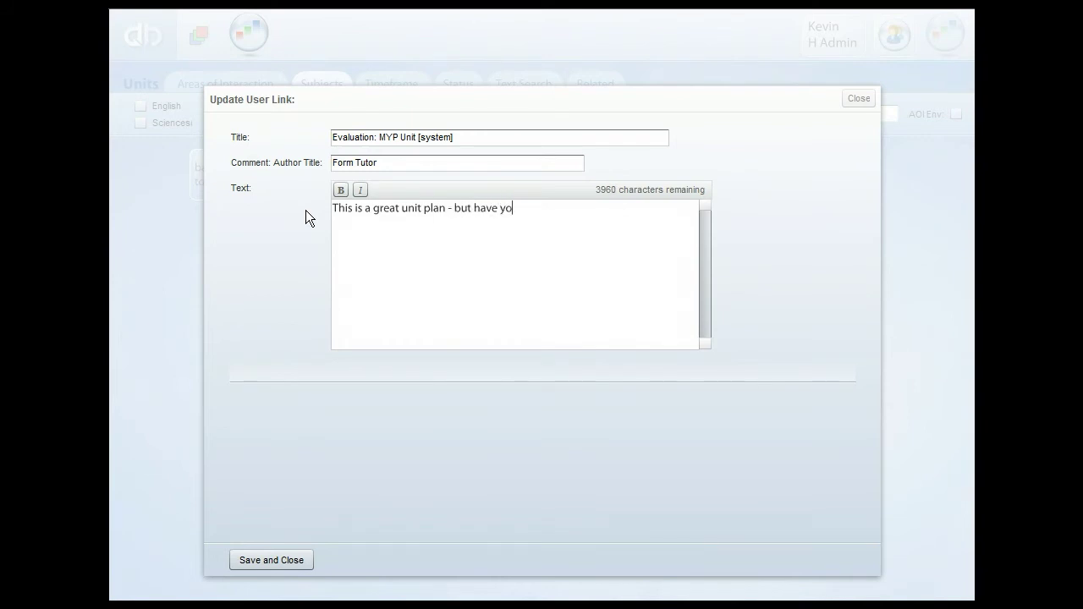
pyautogui.write('u considered')
pyautogui.hotkey('ctrl', 'shift', 'Left')
pyautogui.hotkey('ctrl', 'shift', 'Left')
pyautogui.hotkey('ctrl', 'shift', 'Left')
pyautogui.write("don't forget to link to ")
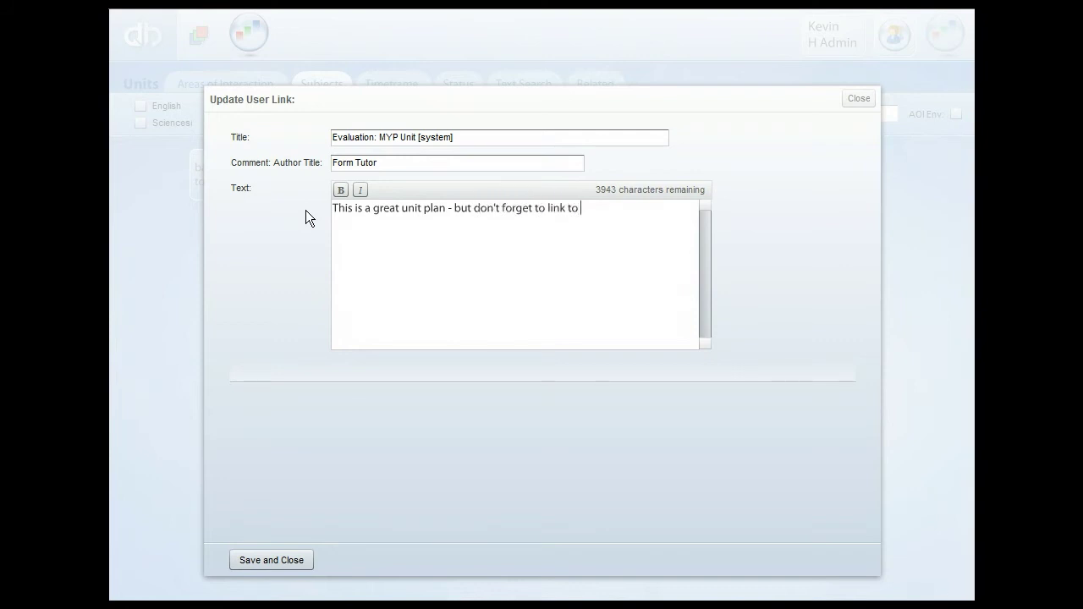
pyautogui.write('other resources.')
pyautogui.click(277, 560)
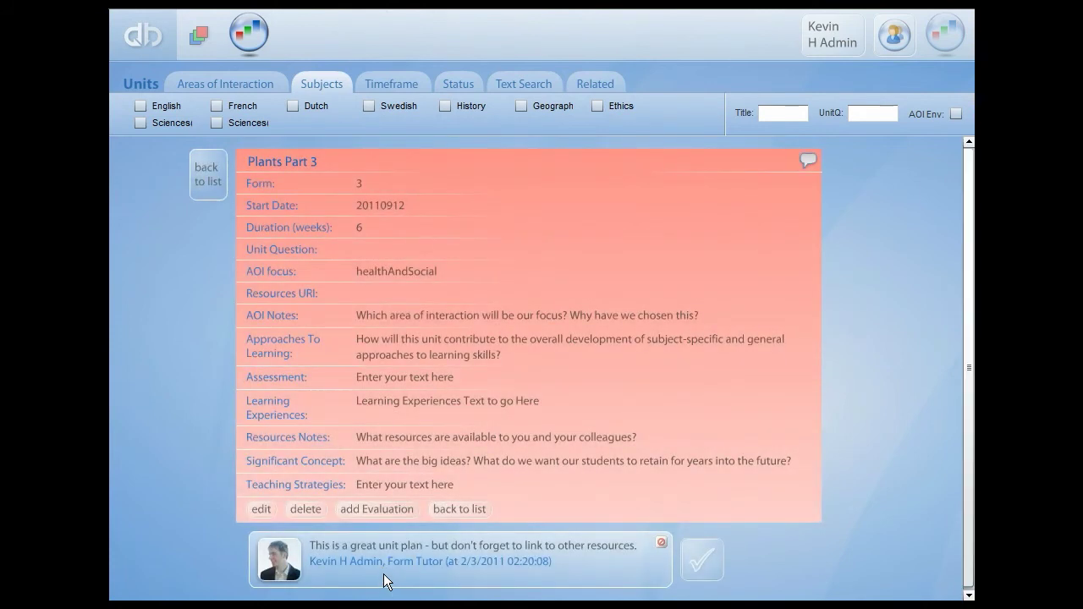
pyautogui.click(200, 182)
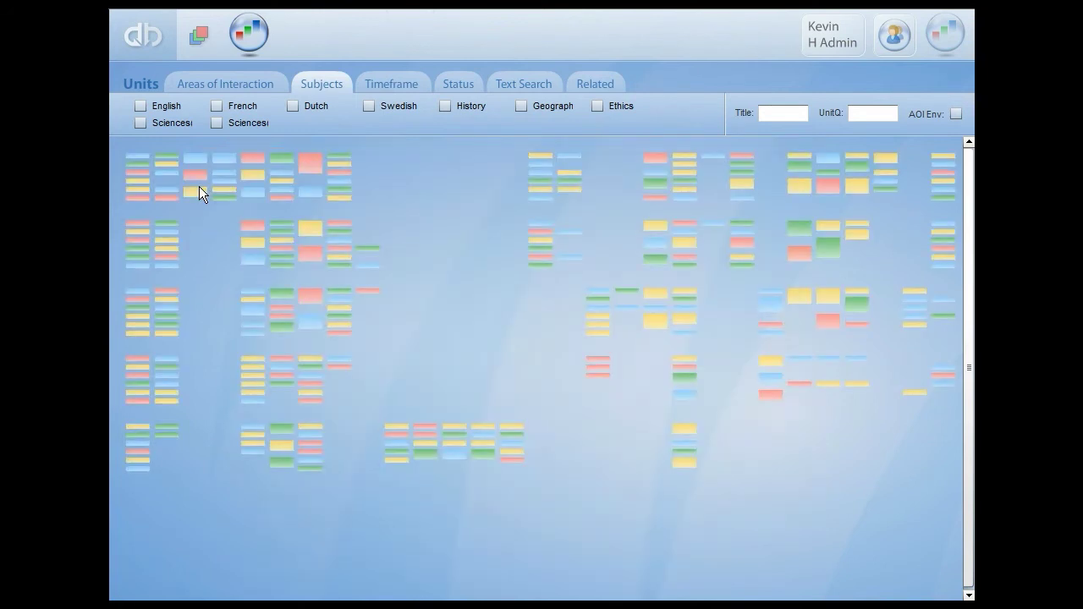
# Switch to the unit list and filter it by the title "plants" with the subject set to any
pyautogui.click(199, 35)
pyautogui.click(748, 102)
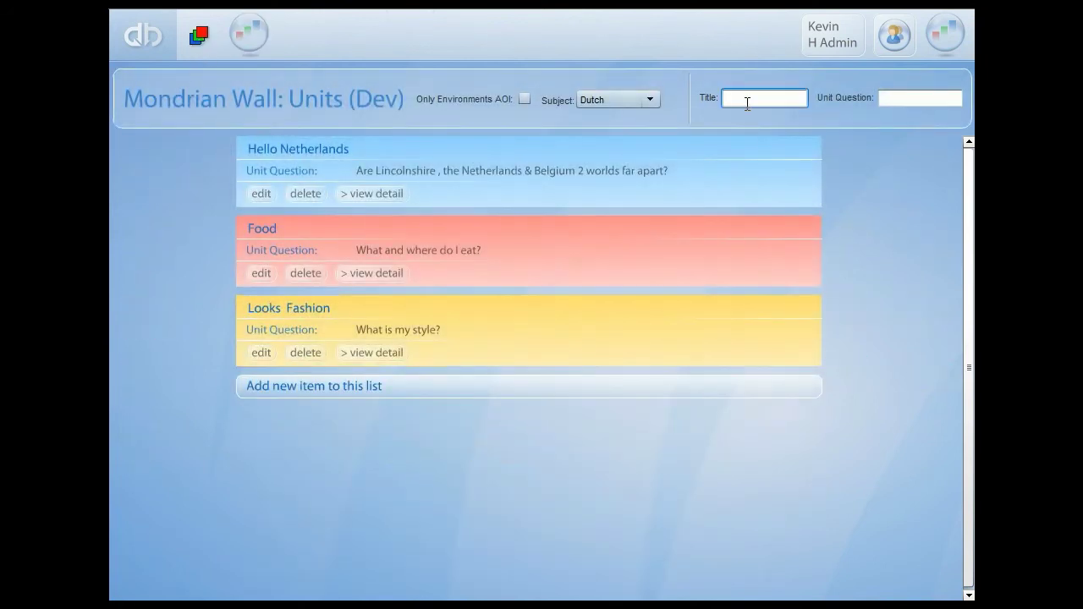
pyautogui.write('pla')
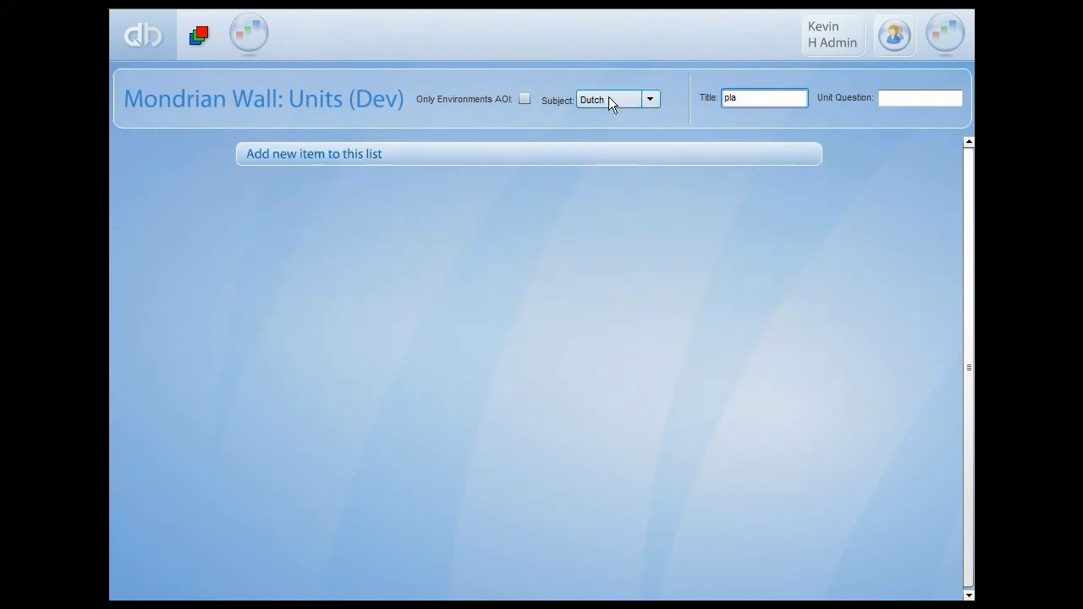
pyautogui.click(609, 99)
pyautogui.moveTo(656, 132); pyautogui.dragTo(657, 118)
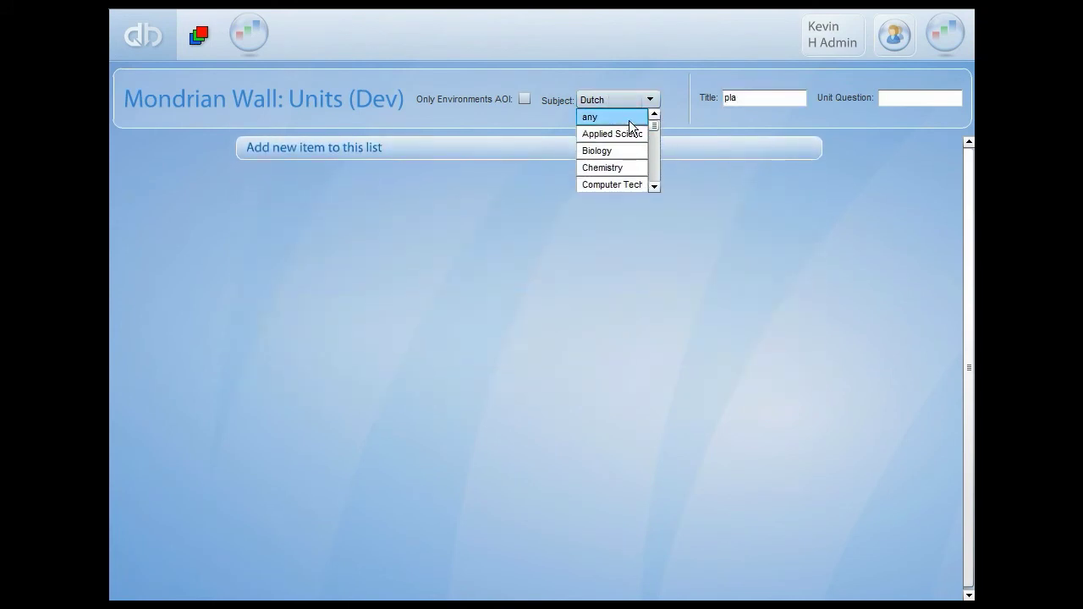
pyautogui.click(628, 118)
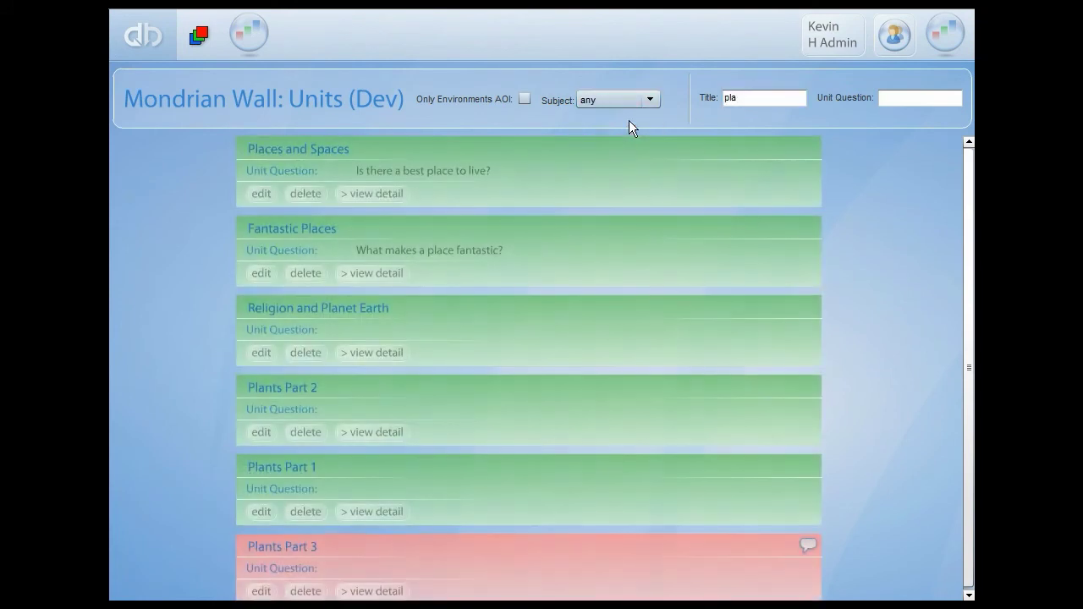
pyautogui.click(748, 99)
pyautogui.write('nts')
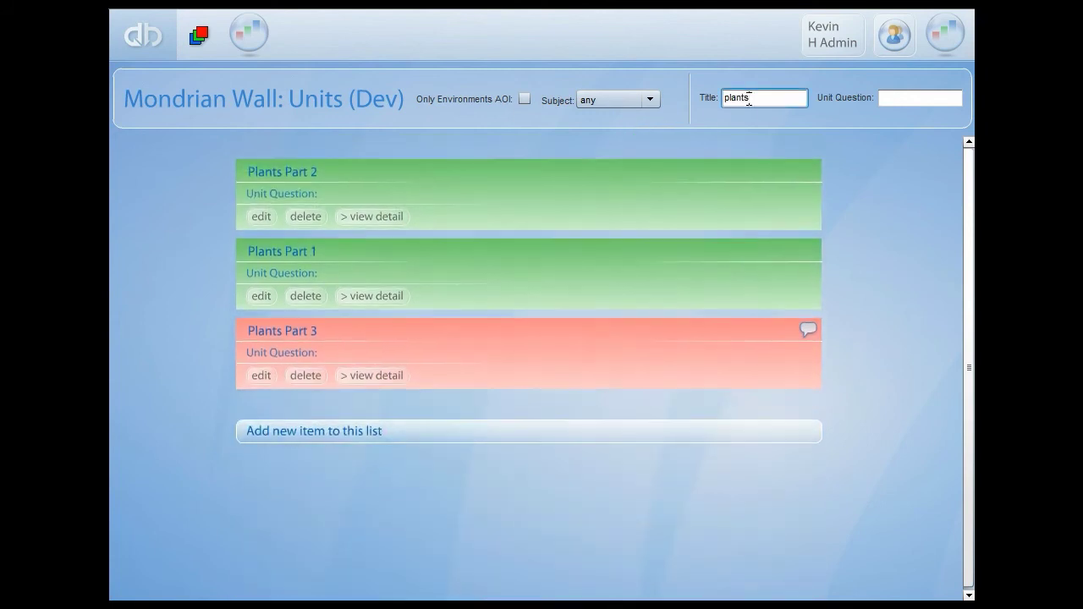
# Check the evaluation marker on Plants Part 3, view the unit's details with its evaluation, and return to the list
pyautogui.moveTo(804, 303)
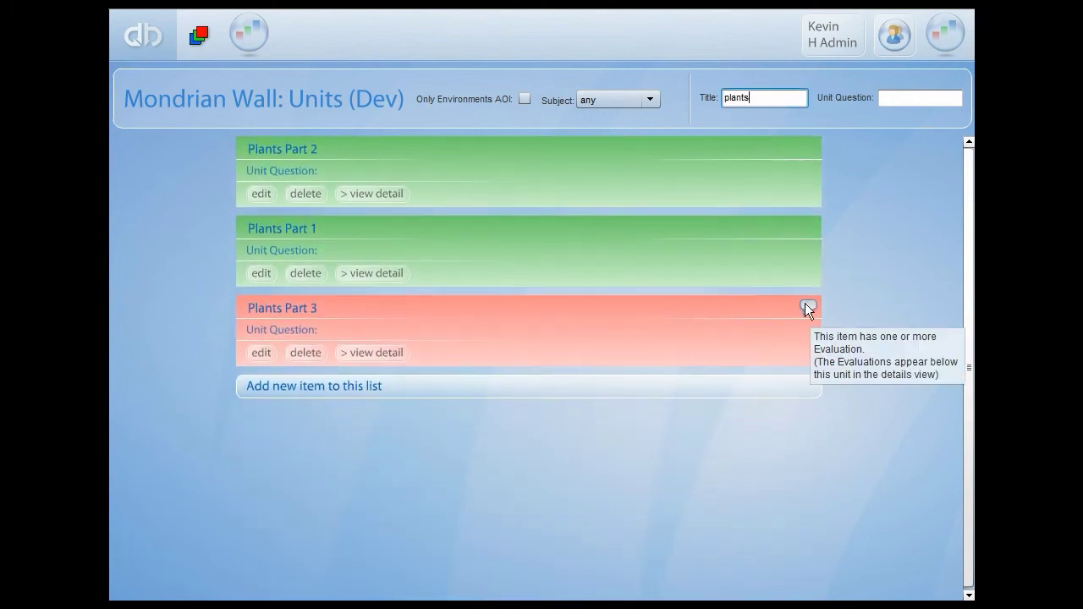
pyautogui.click(378, 352)
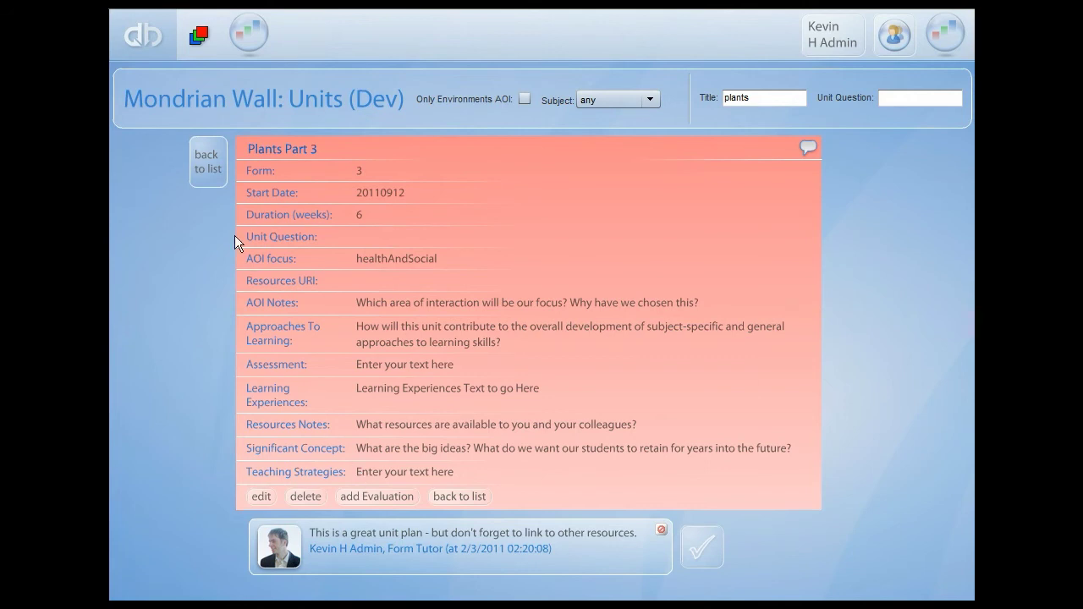
pyautogui.click(209, 165)
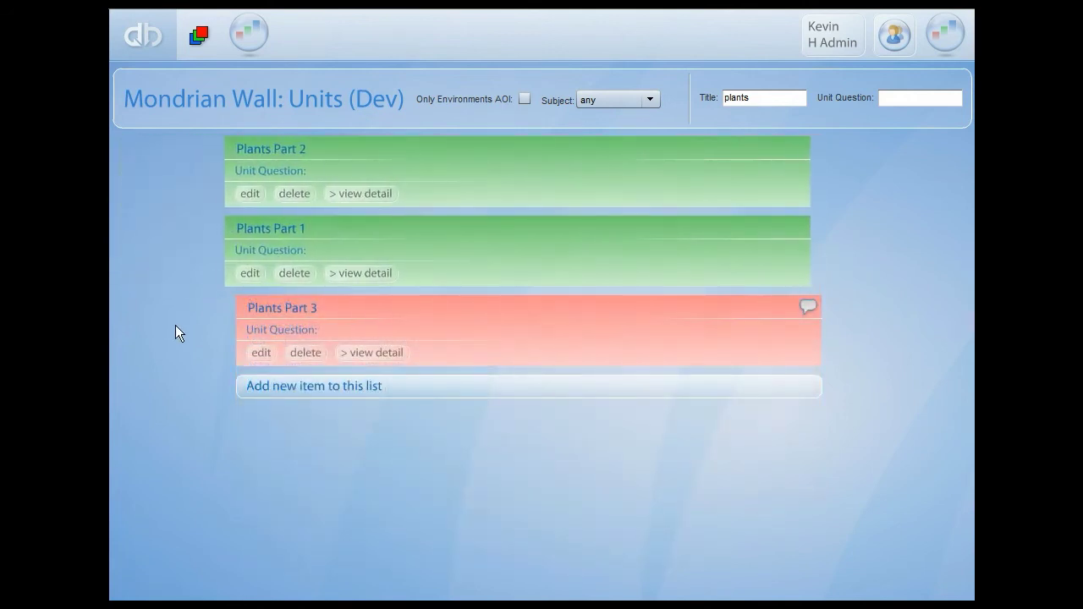
# Briefly switch the Environments AOI filter on and off in the list and remember the Plants Part 2 unit
pyautogui.click(520, 101)
pyautogui.click(520, 102)
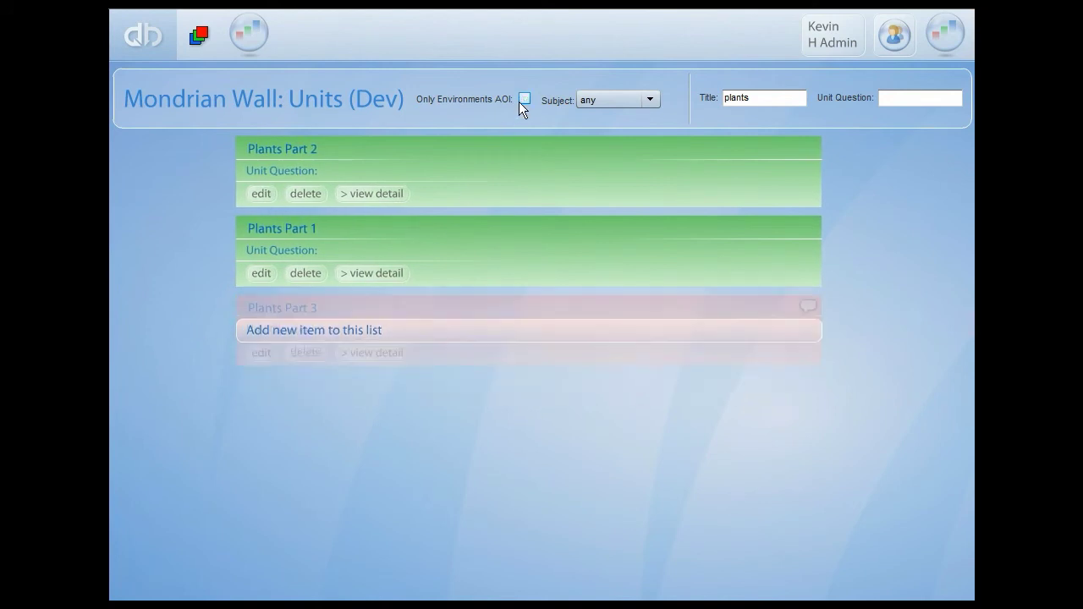
pyautogui.rightClick(361, 164)
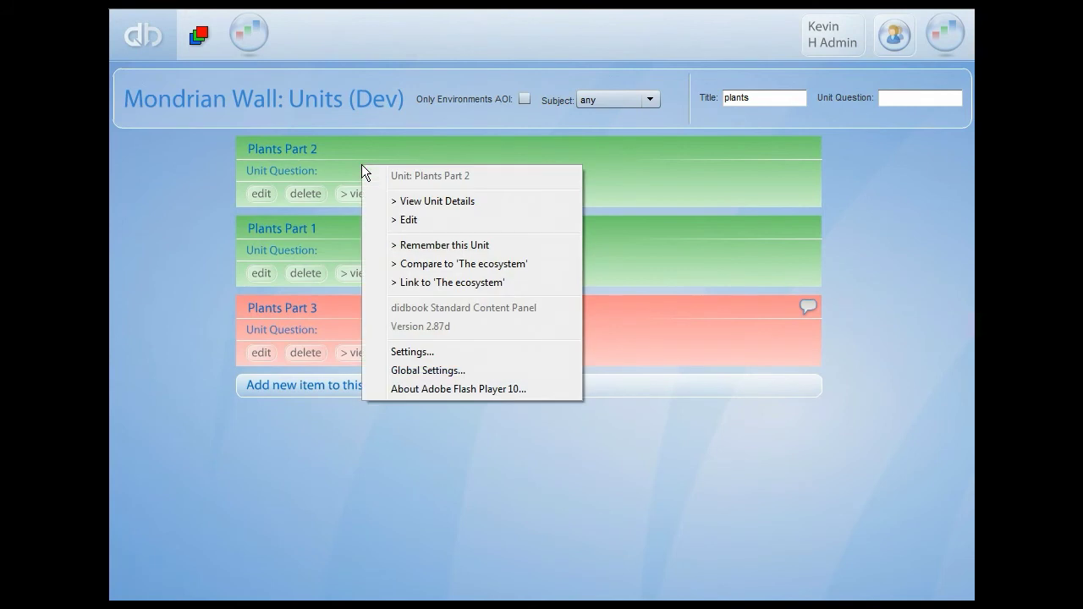
pyautogui.click(436, 245)
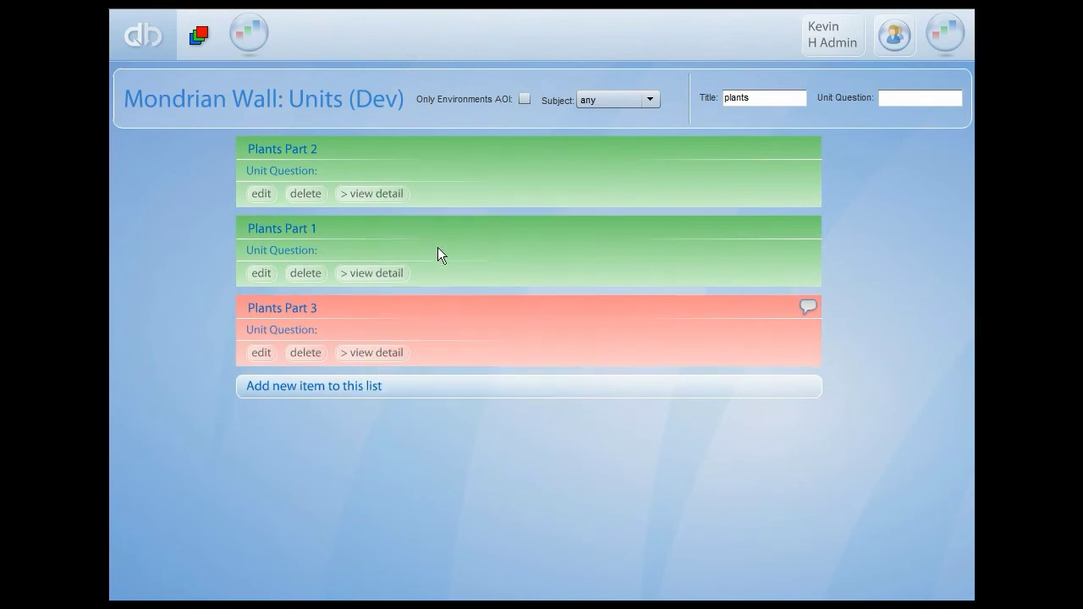
# Switch back to the coloured wall and show the unit options for the Metal Me tile
pyautogui.click(247, 35)
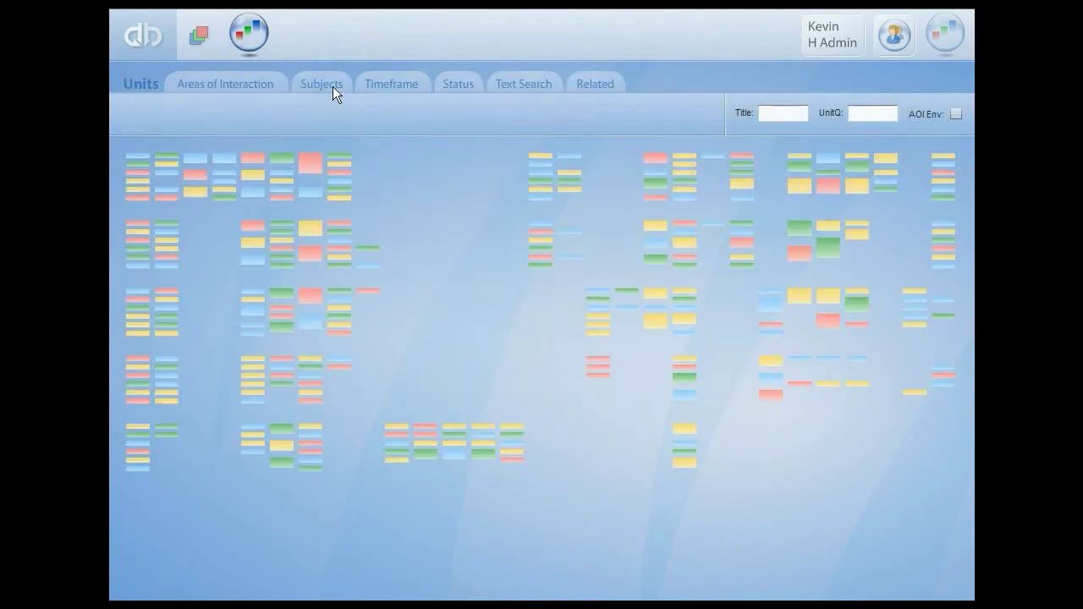
pyautogui.rightClick(798, 188)
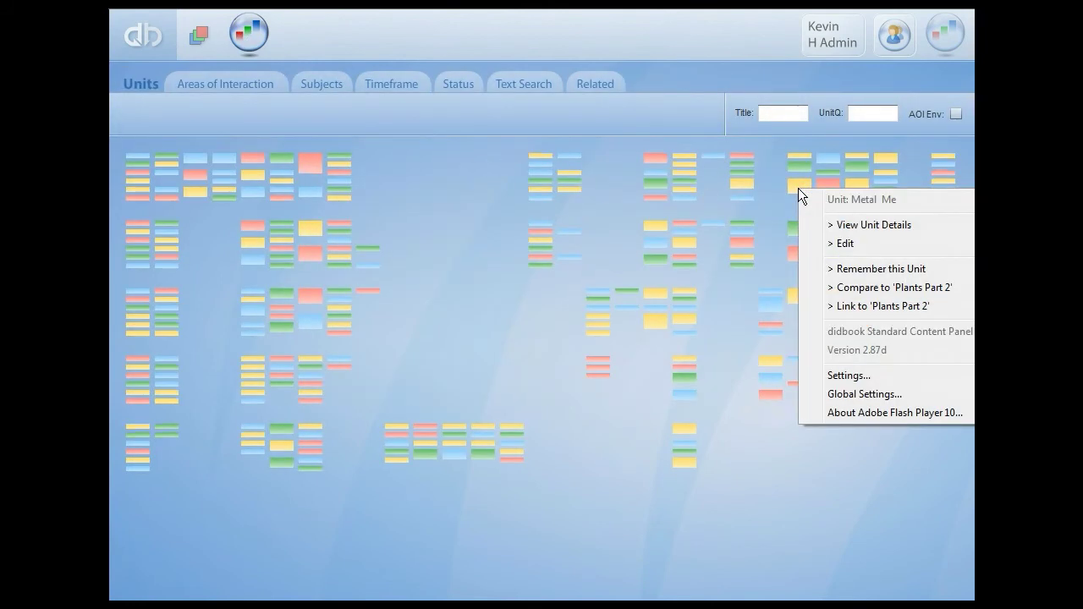